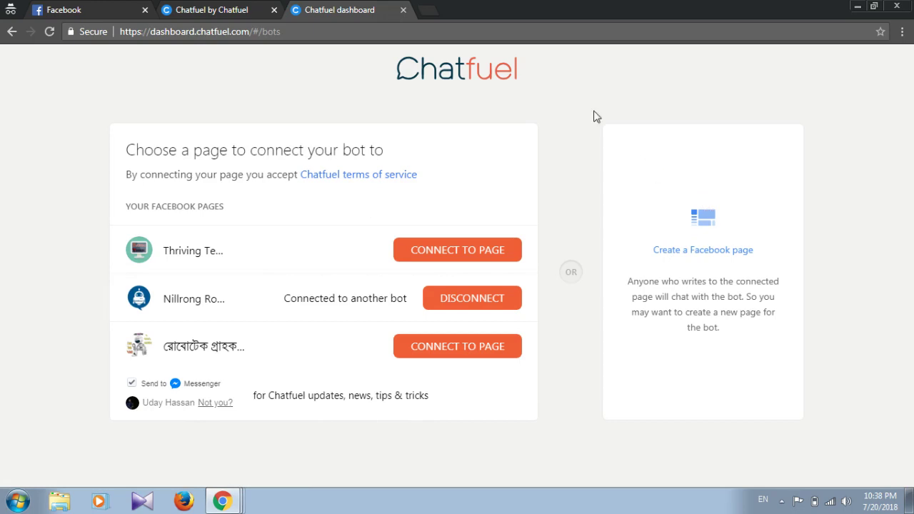
View the Facebook page categories offered for creating a new page, and return to the bot connection screen
click(703, 249)
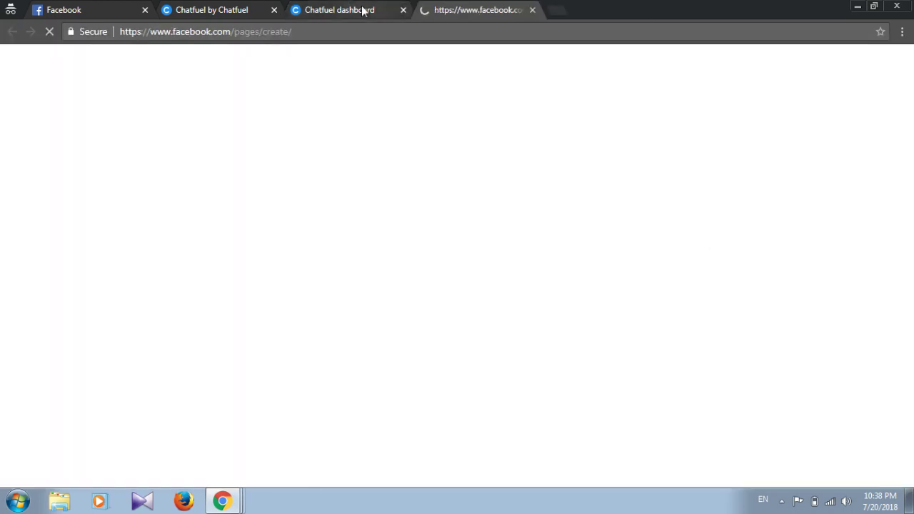
click(363, 11)
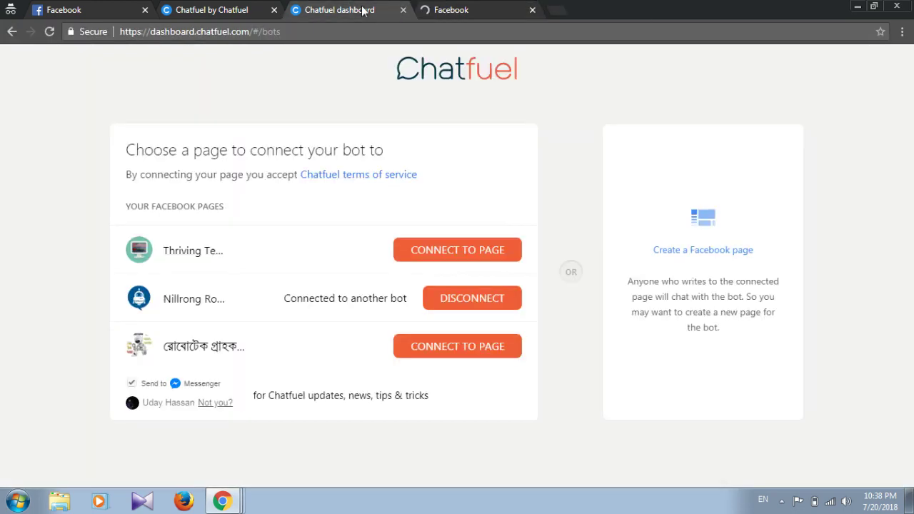
click(478, 6)
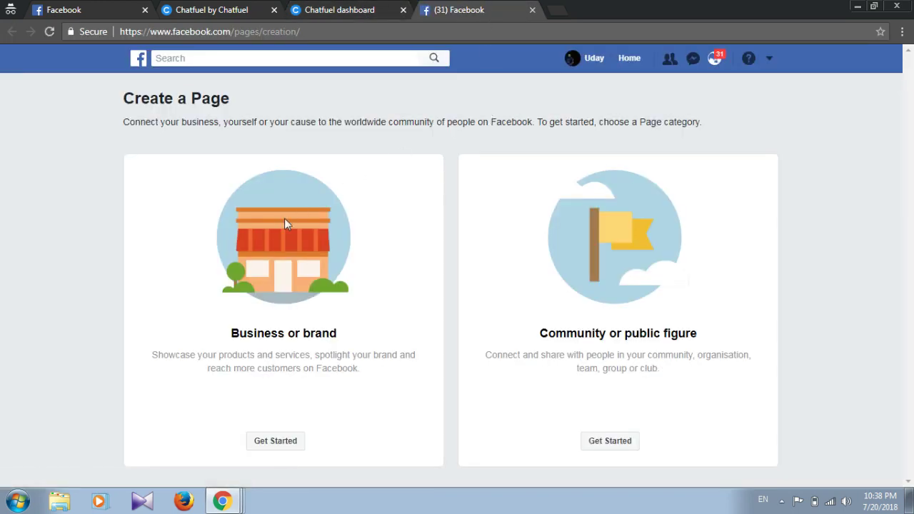
click(531, 10)
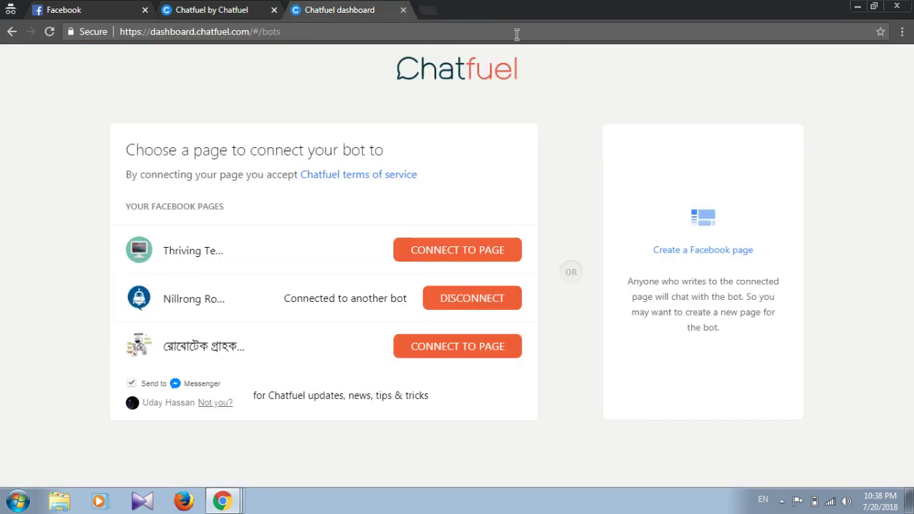
Reopen dashboard.chatfuel.com and skip choosing a bot template
text(da)
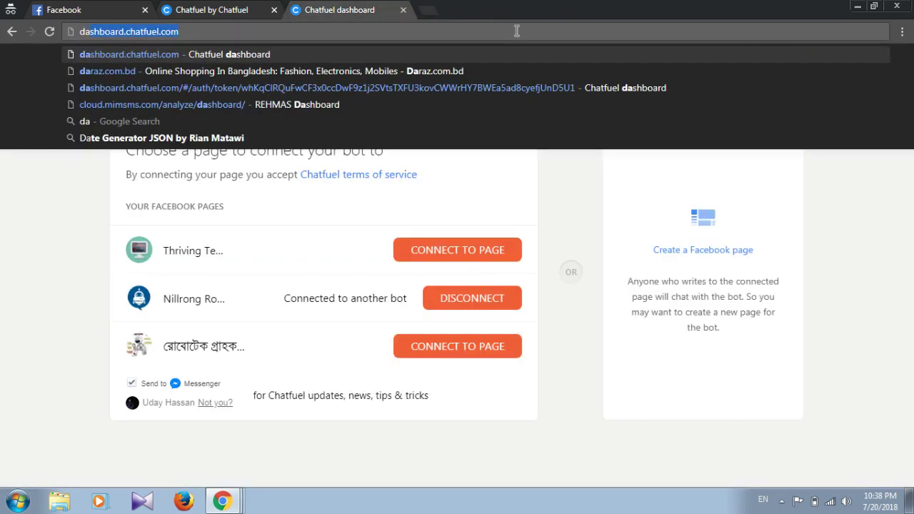
key(Return)
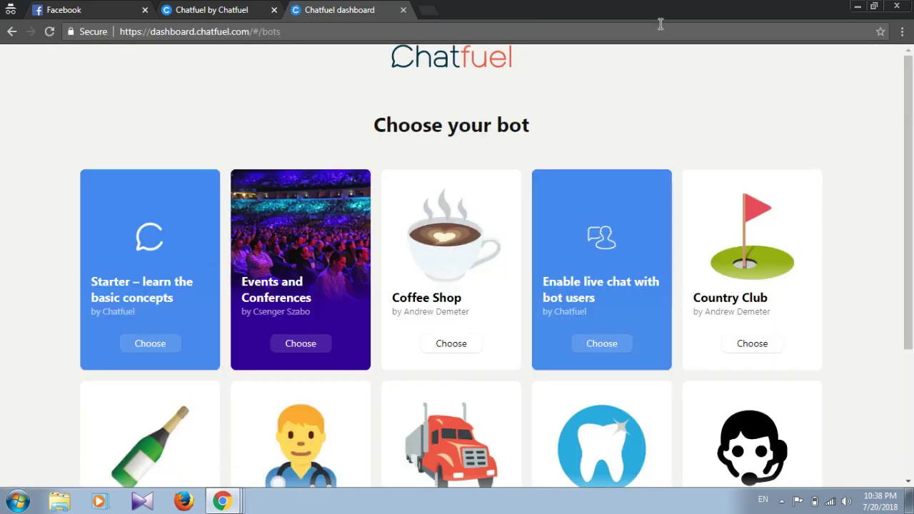
scroll(471, 428, down, 3)
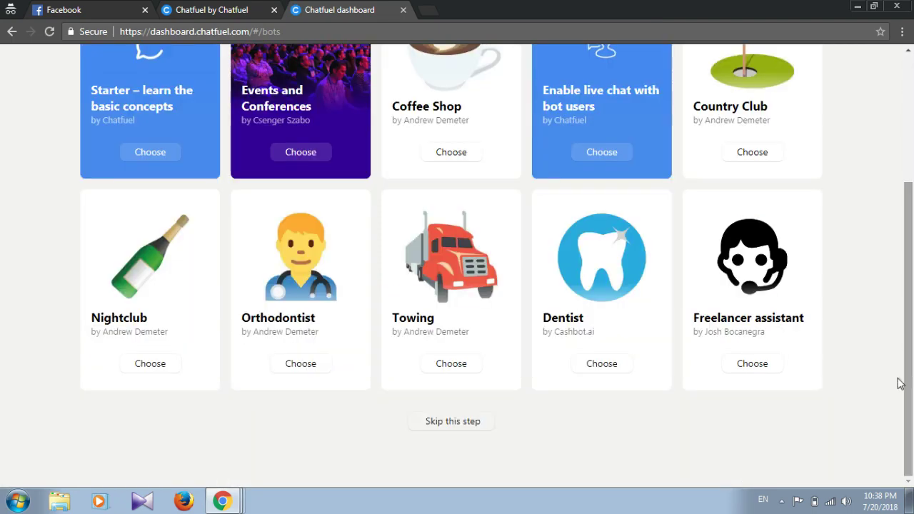
click(462, 424)
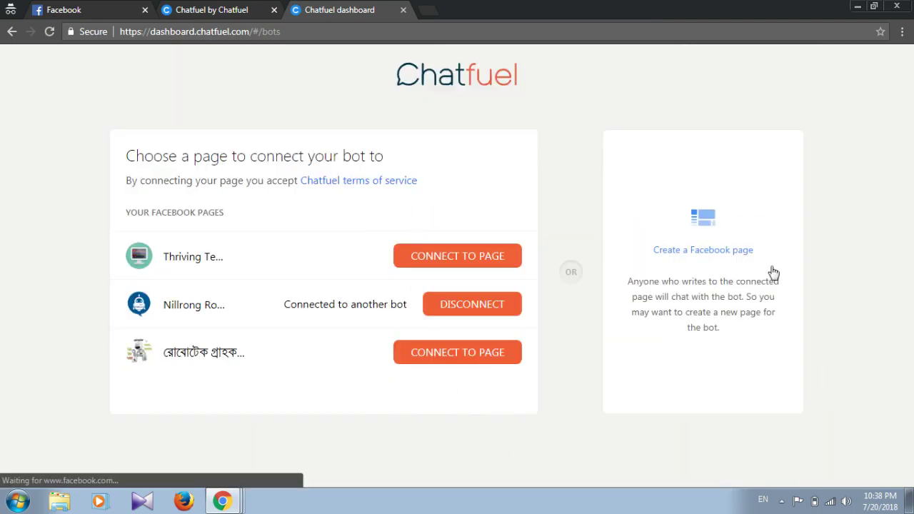
Open and dismiss the Facebook page creation form, and connect the bot to the existing রোবোটেক গ্রাহক... page
click(707, 251)
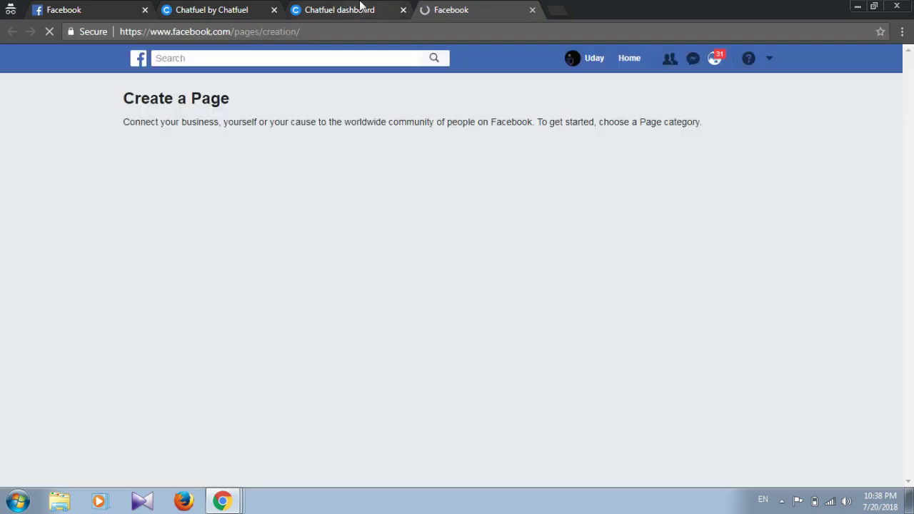
click(359, 8)
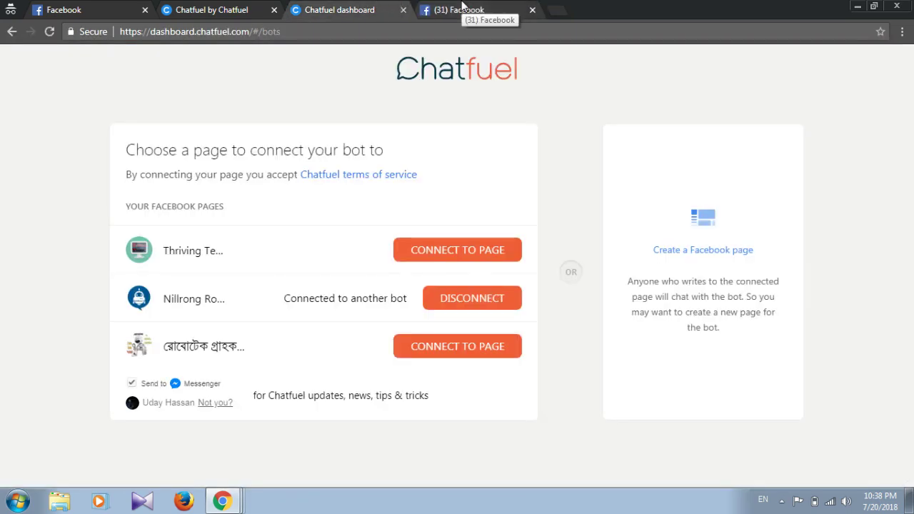
click(532, 9)
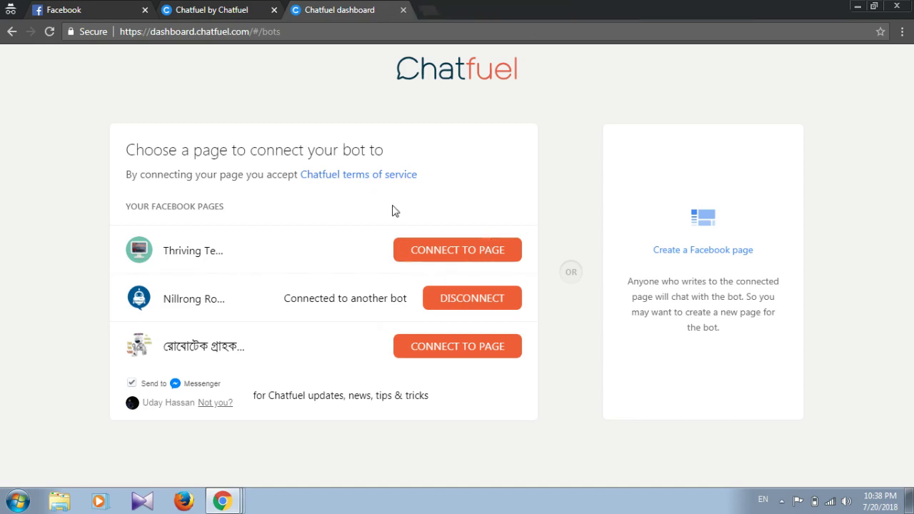
click(414, 352)
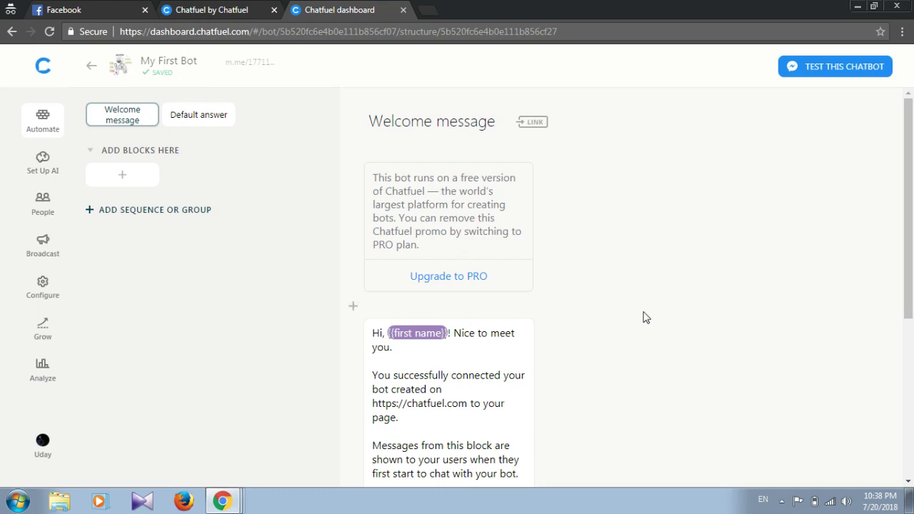
View the Upgrade to PRO offer and return to the bot's Welcome message block
click(473, 284)
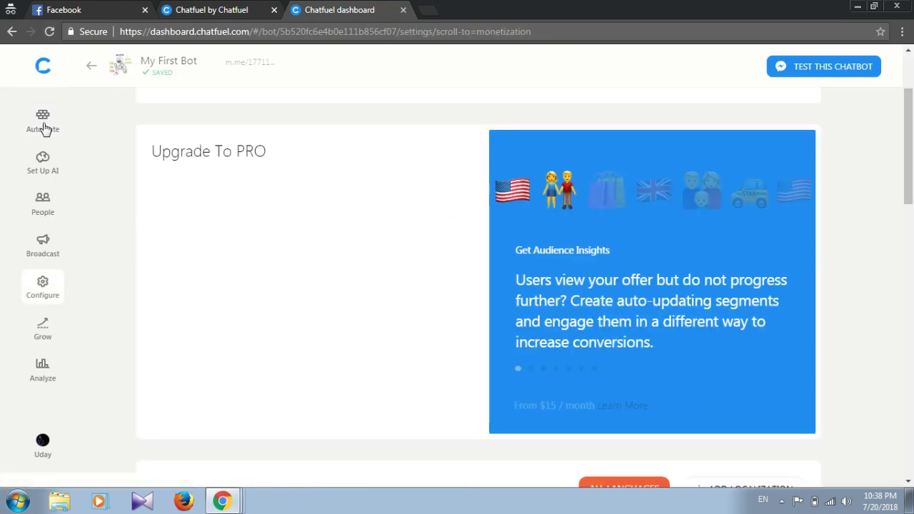
click(43, 123)
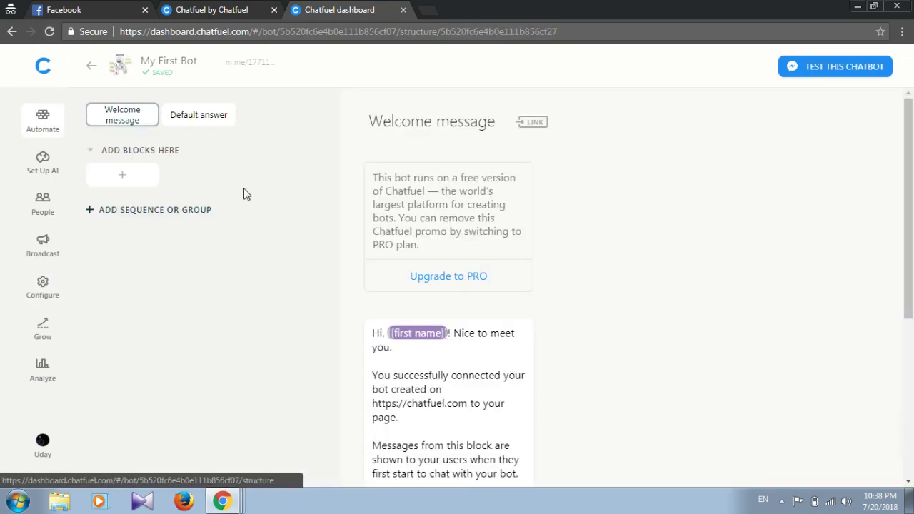
drag(911, 182, 907, 145)
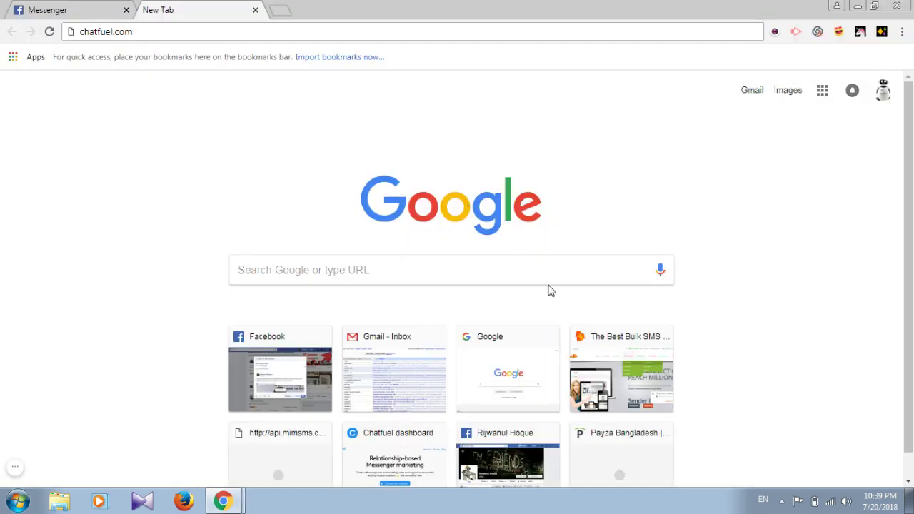
Open chatfuel.com in the other browser window and look through the bots listed on the dashboard
key(Return)
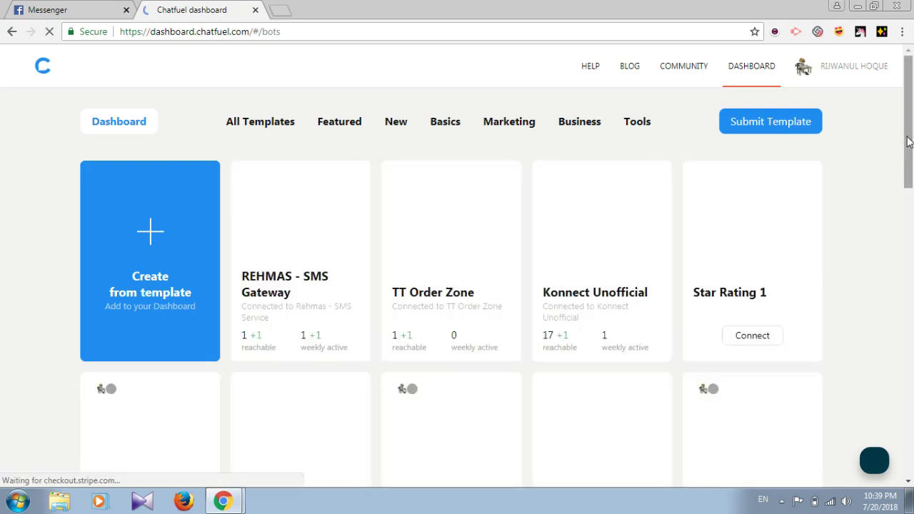
scroll(909, 243, down, 1)
scroll(910, 244, down, 14)
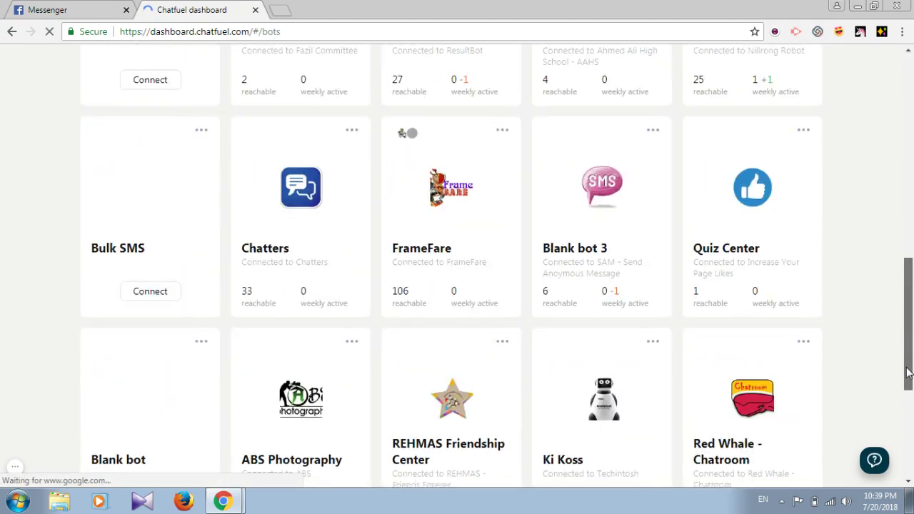
scroll(905, 243, up, 9)
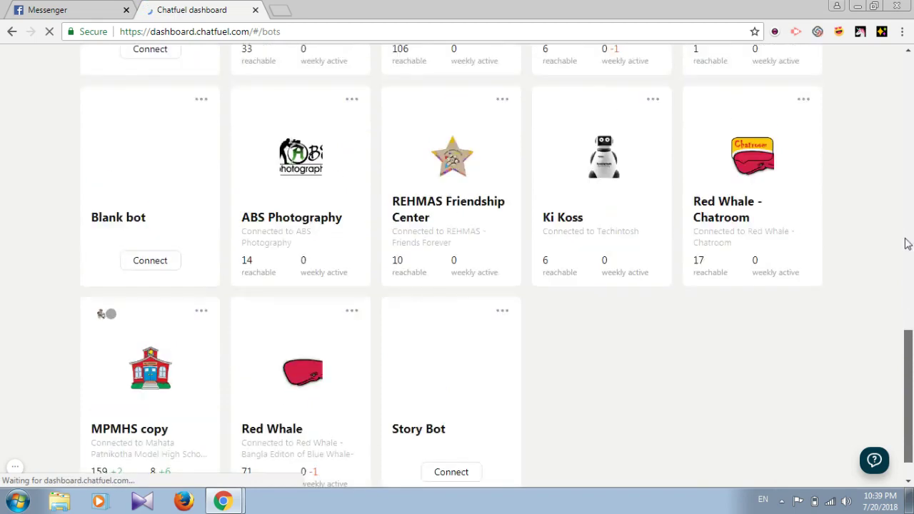
scroll(900, 187, up, 4)
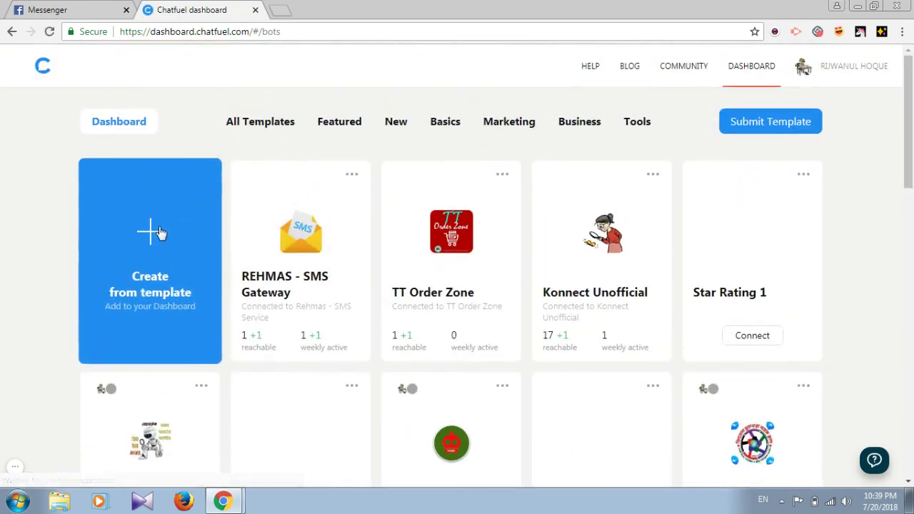
Create a blank bot from the templates and change its name to Funny Bot
click(144, 295)
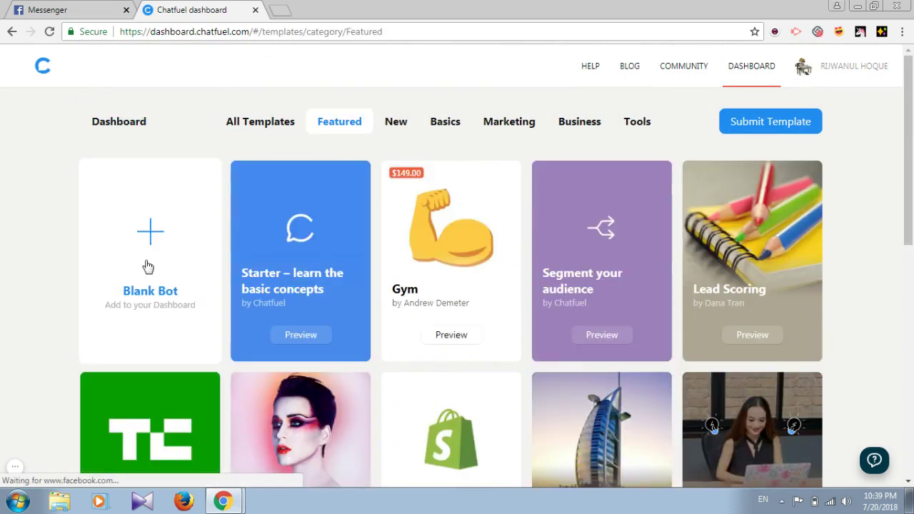
click(134, 306)
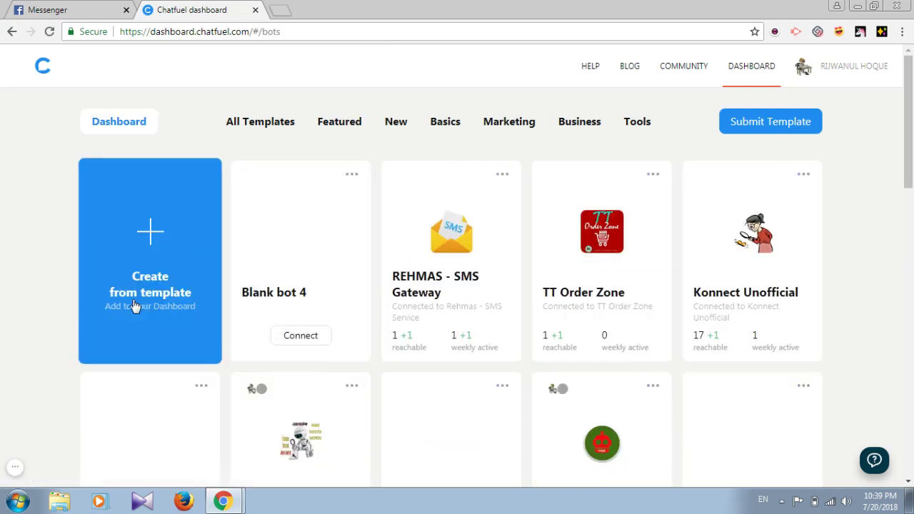
click(351, 176)
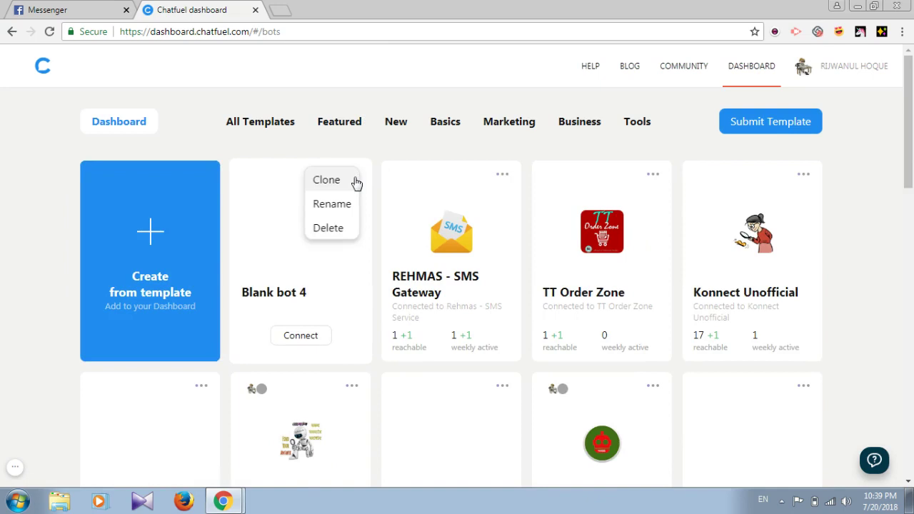
click(332, 205)
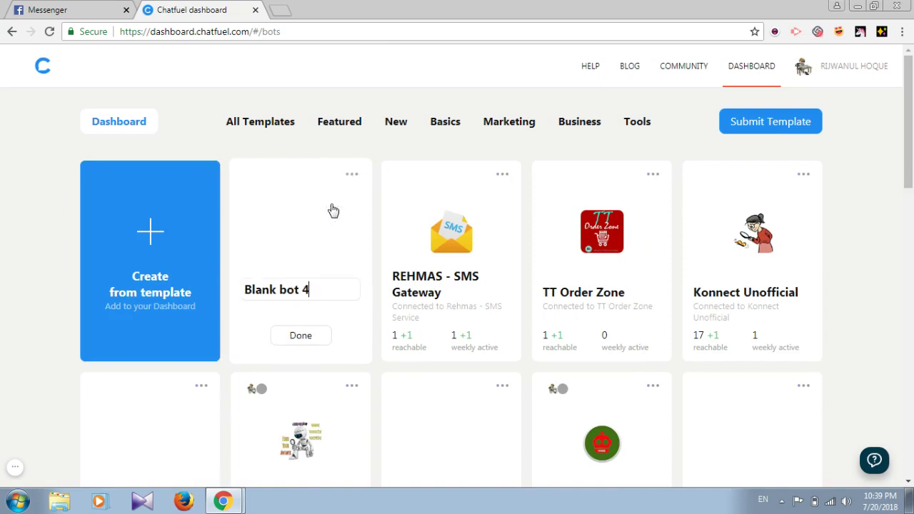
key(ctrl+a)
text(F)
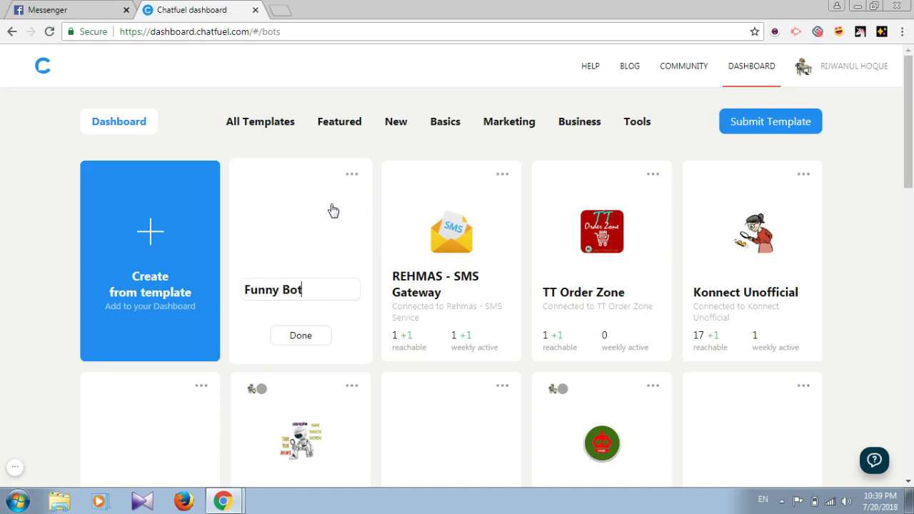
Open Facebook's page creation form in a new browser tab and start a Community or Public Figure page
click(279, 10)
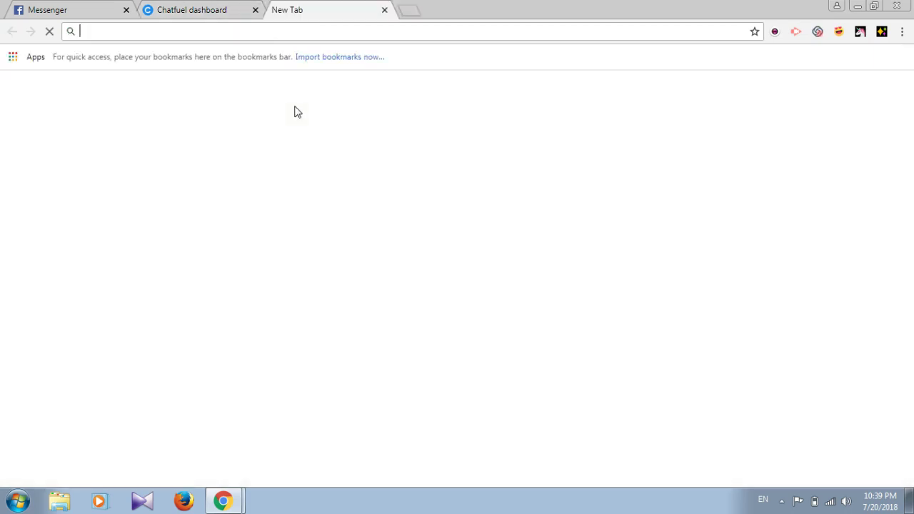
text(facebook.com/pages/creation/?ref_type=pages_browser)
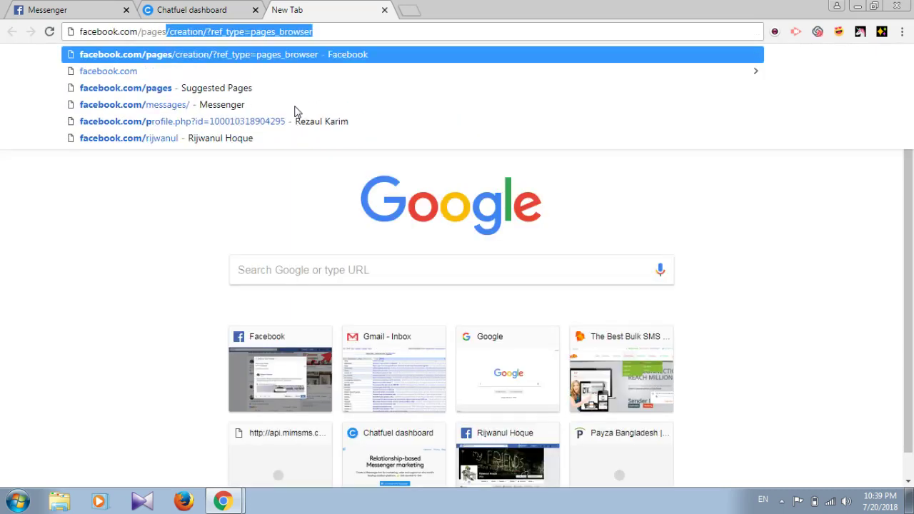
key(Return)
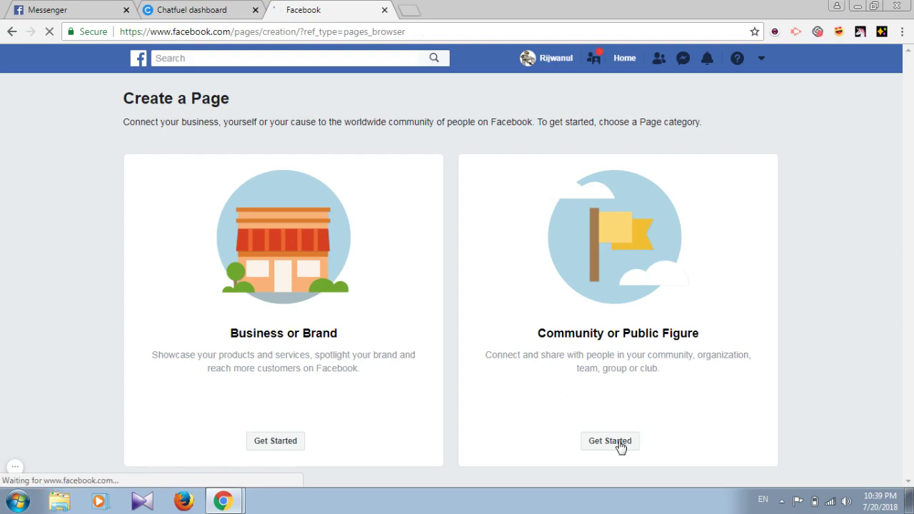
click(618, 442)
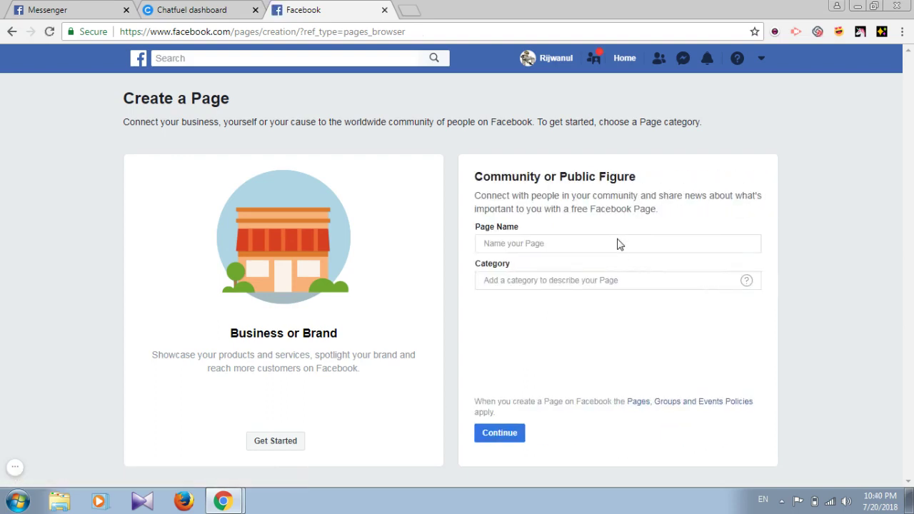
Create the Facebook page with the name Funky Mama and the category Just For Fun
click(618, 243)
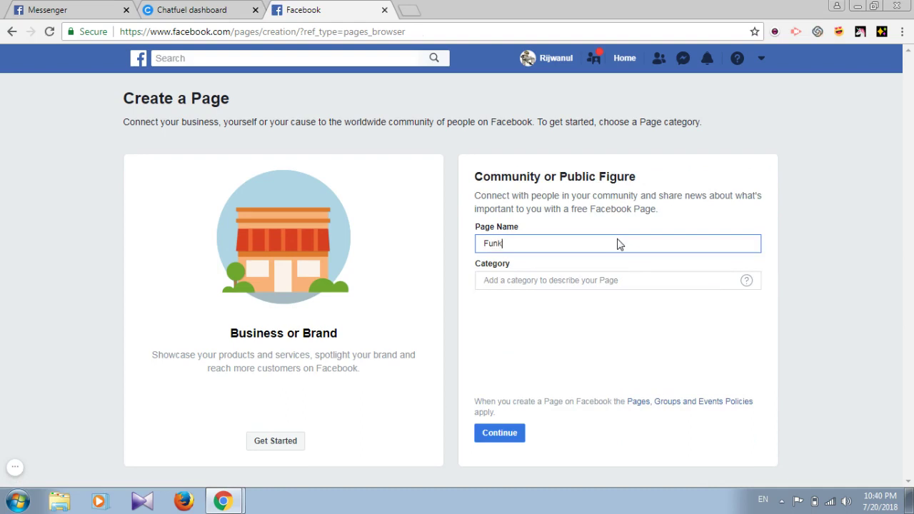
click(592, 281)
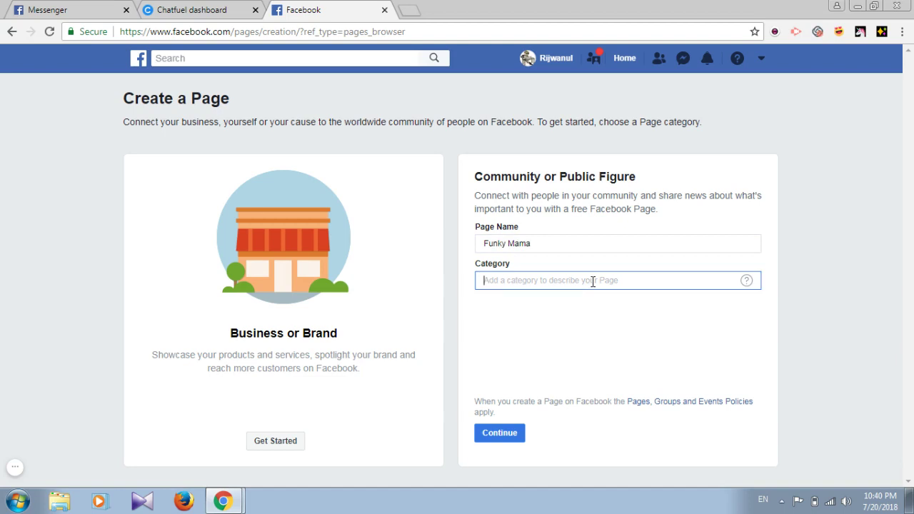
text(Just)
key(Return)
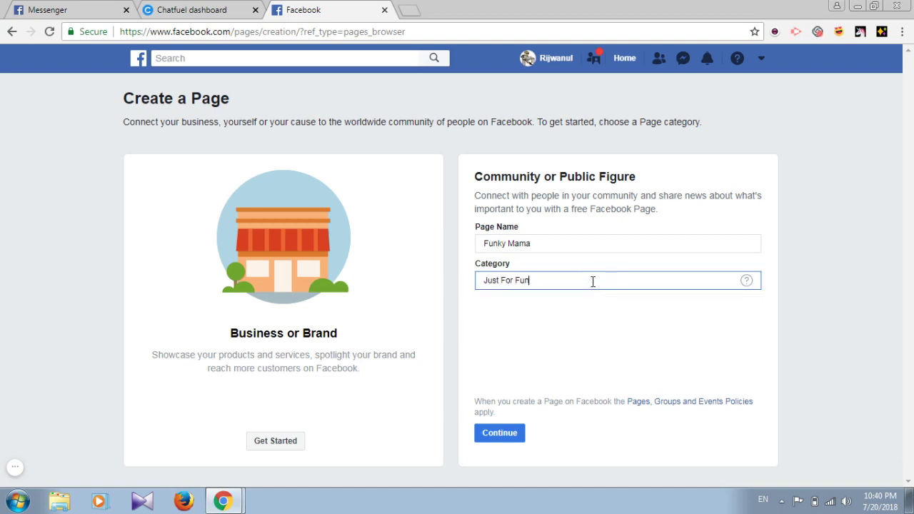
click(503, 433)
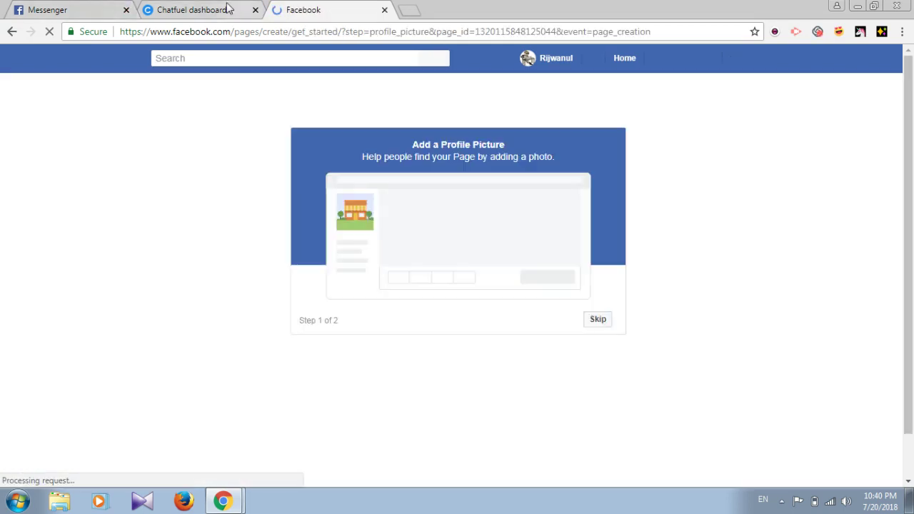
click(226, 9)
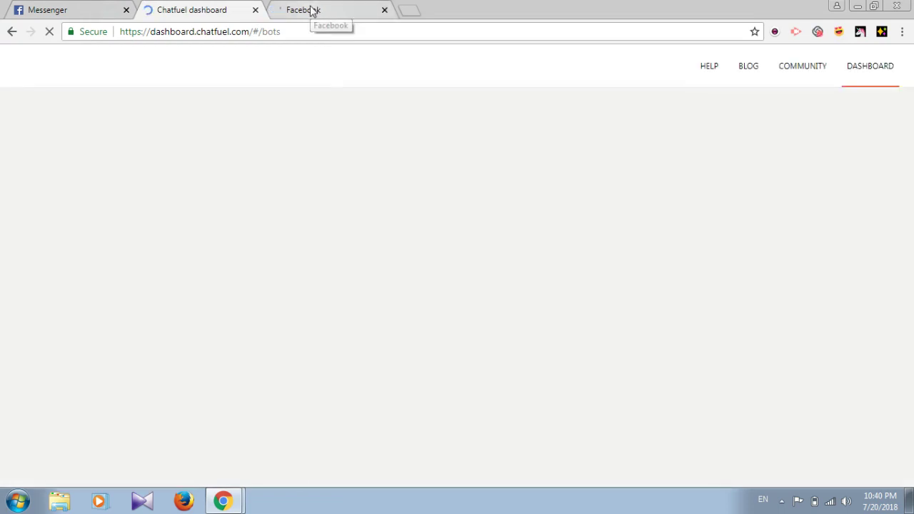
click(310, 9)
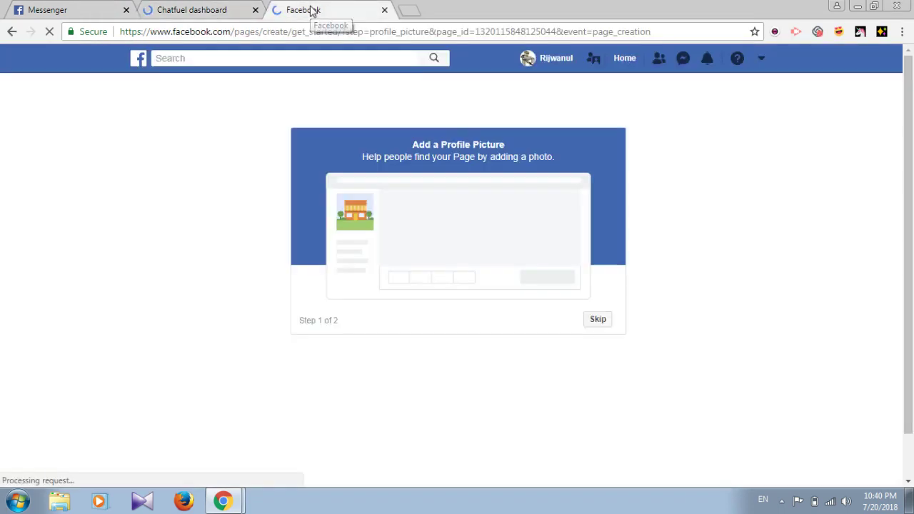
click(408, 10)
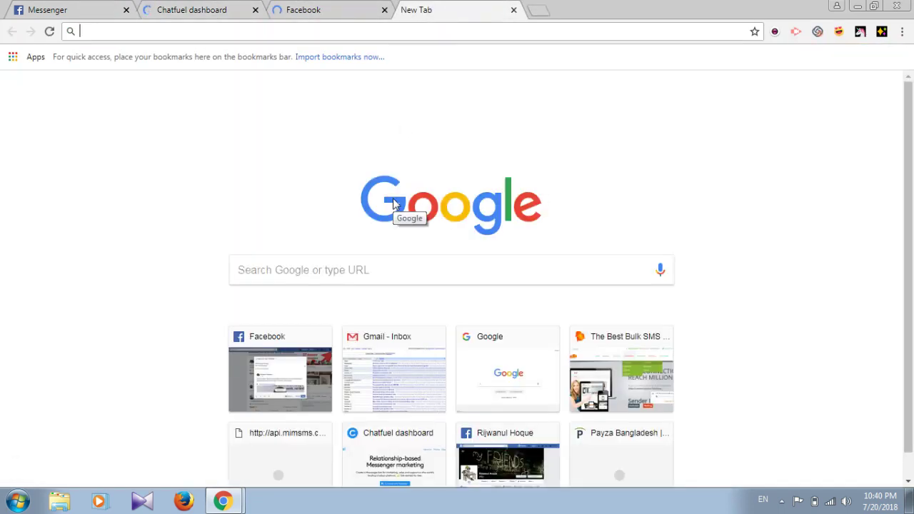
text(g)
key(Return)
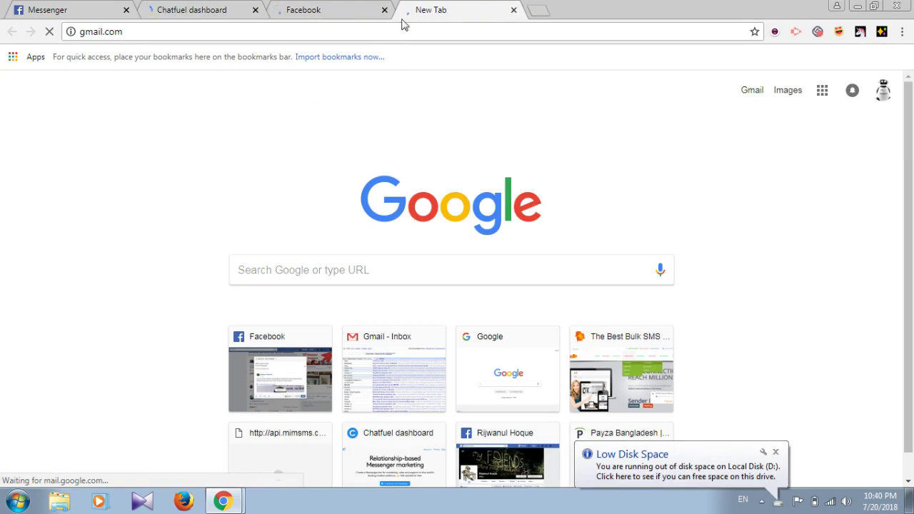
click(514, 10)
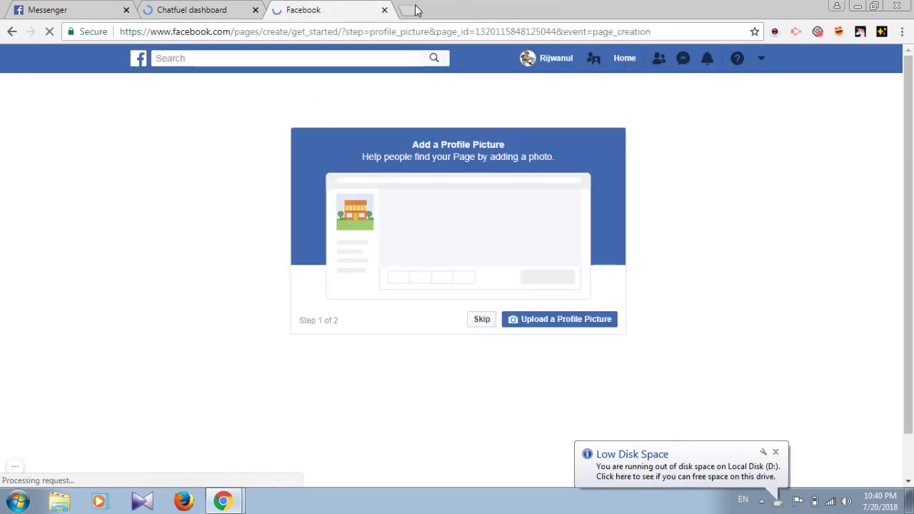
Open google.com in a new browser tab and close the Chatfuel dashboard tab
click(408, 10)
text(google.com)
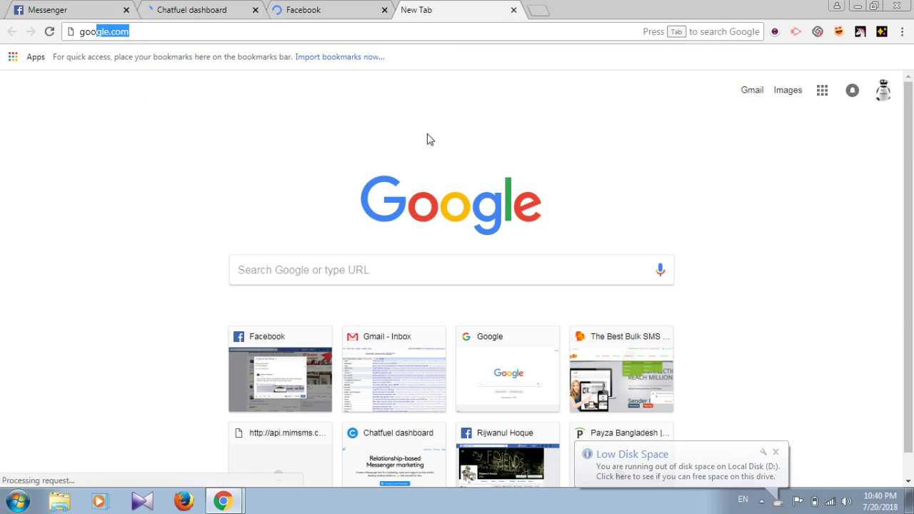
key(Return)
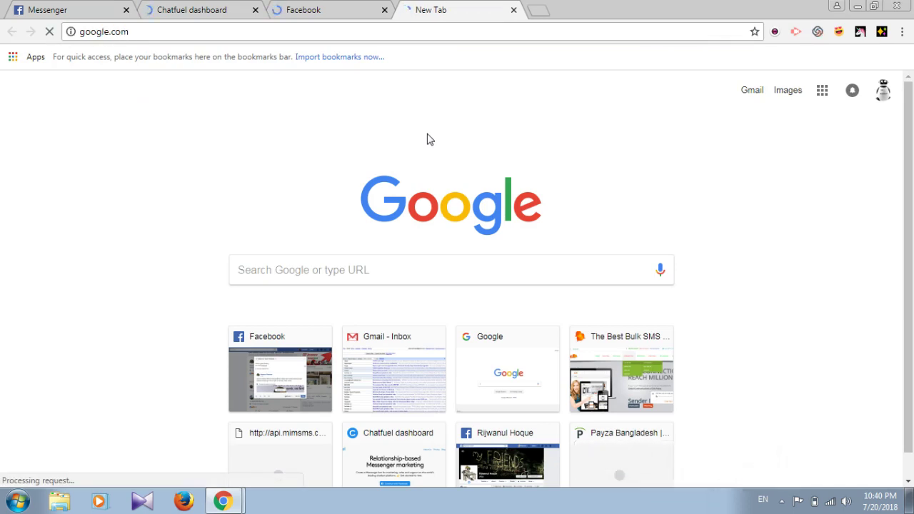
click(342, 8)
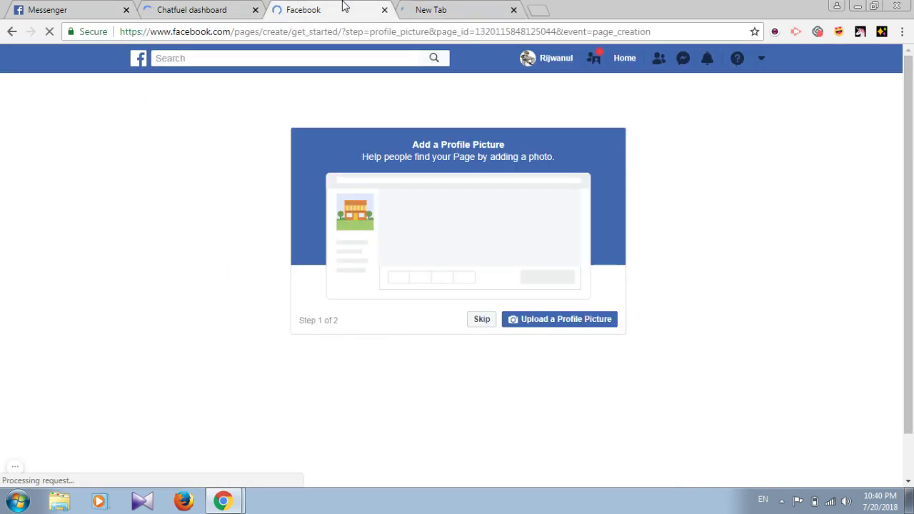
click(198, 6)
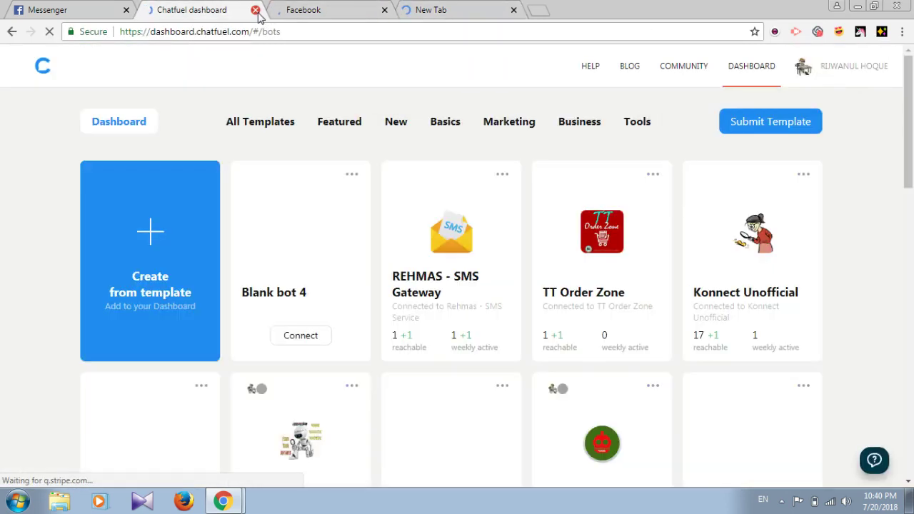
click(255, 10)
click(333, 9)
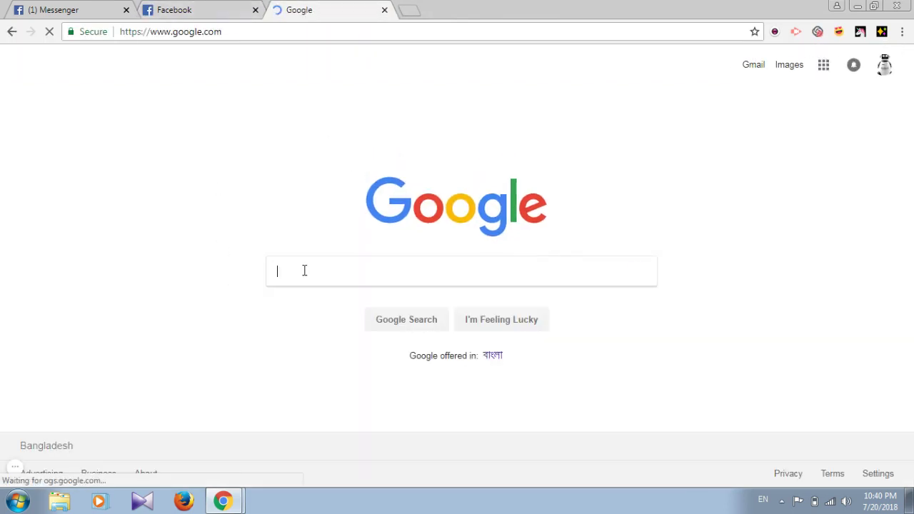
Search Google Images for "Funny logo"
text(Funny logo)
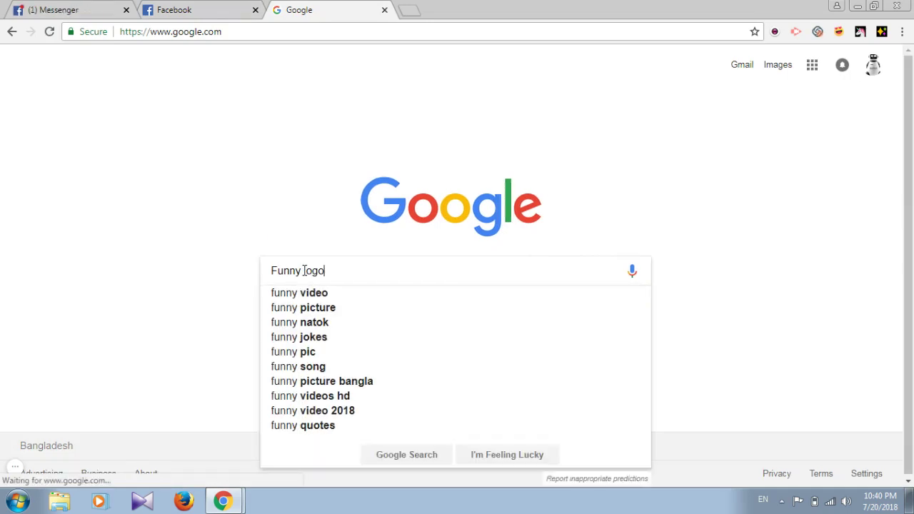
key(Return)
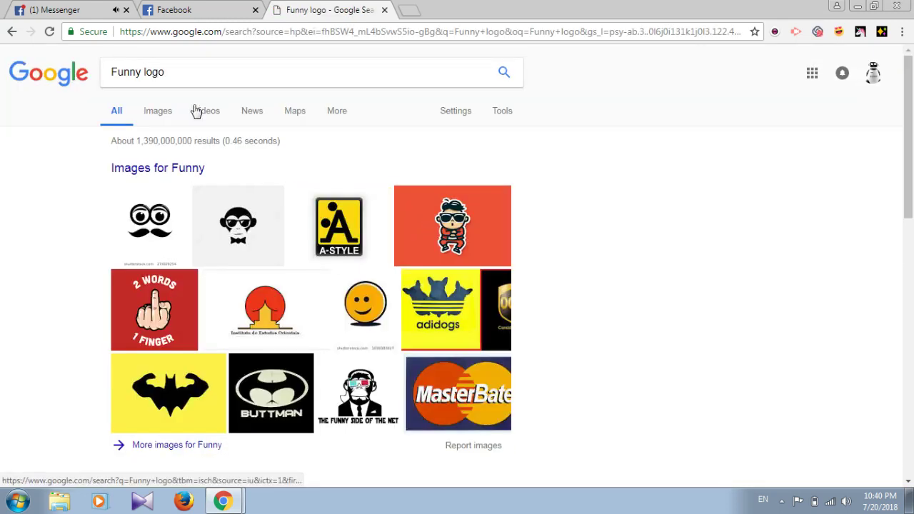
click(158, 112)
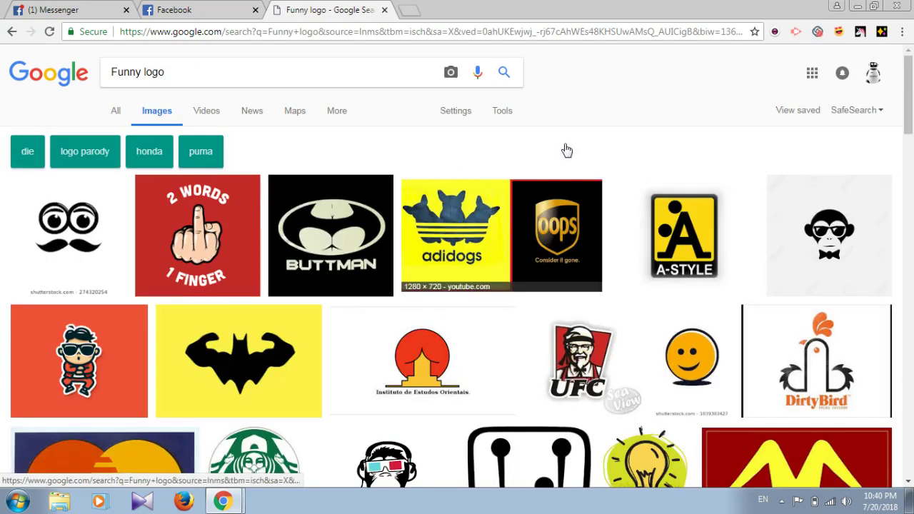
Preview the "The Funny Side of the Net" monkey logo among the image results and start saving the image
drag(911, 107, 912, 147)
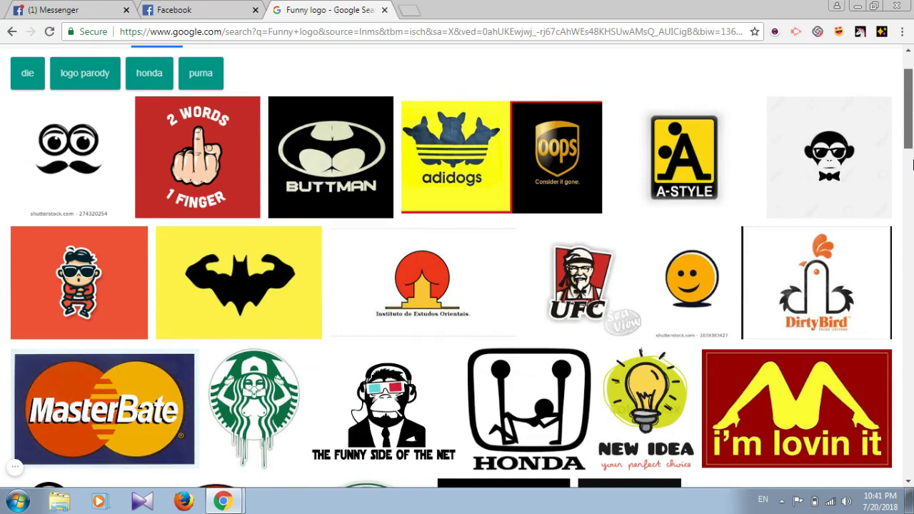
scroll(911, 160, down, 3)
scroll(352, 87, up, 1)
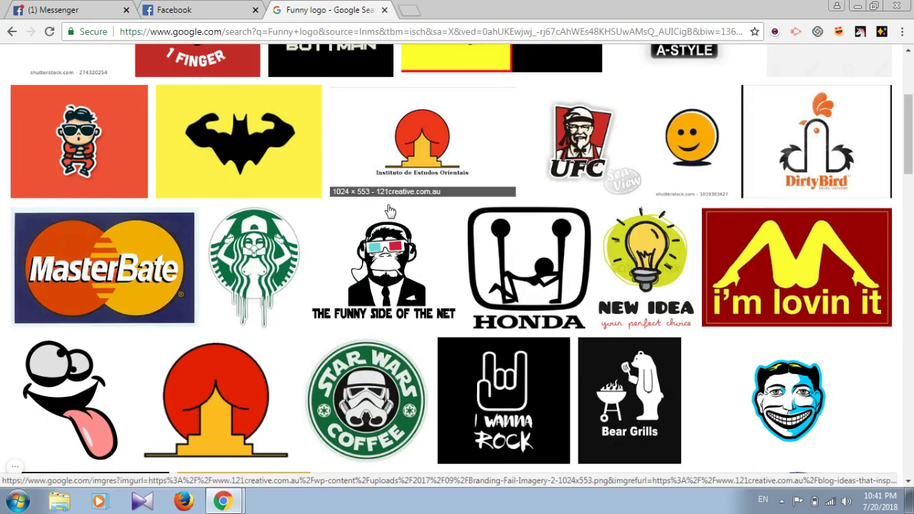
click(398, 314)
right_click(314, 277)
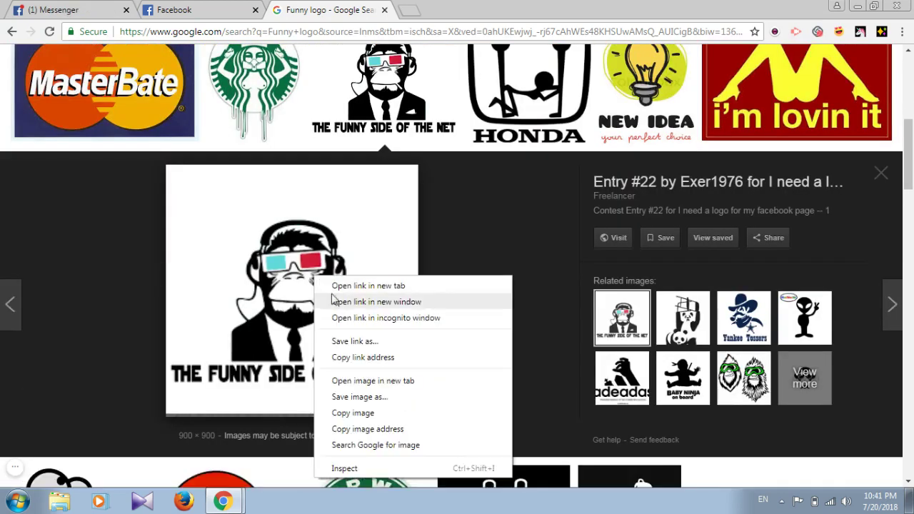
click(349, 397)
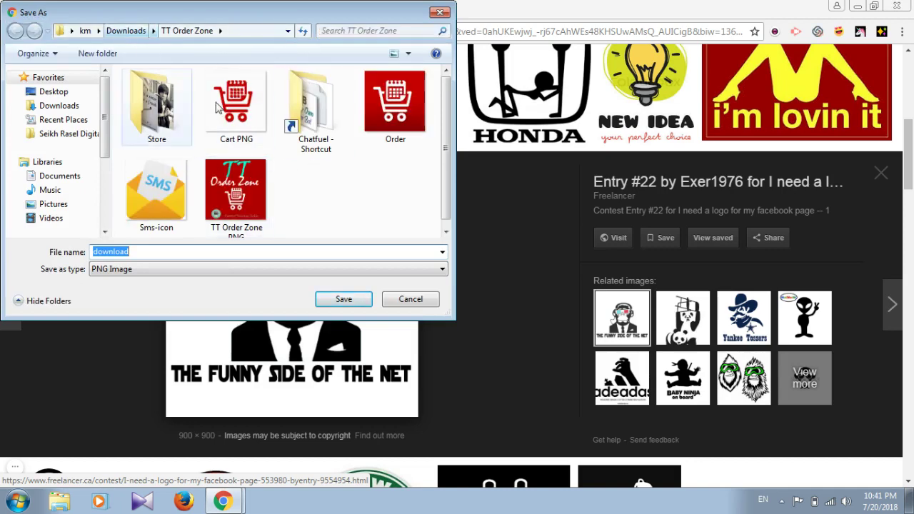
Create a new folder inside TT Order Zone and open it as the save location
click(322, 209)
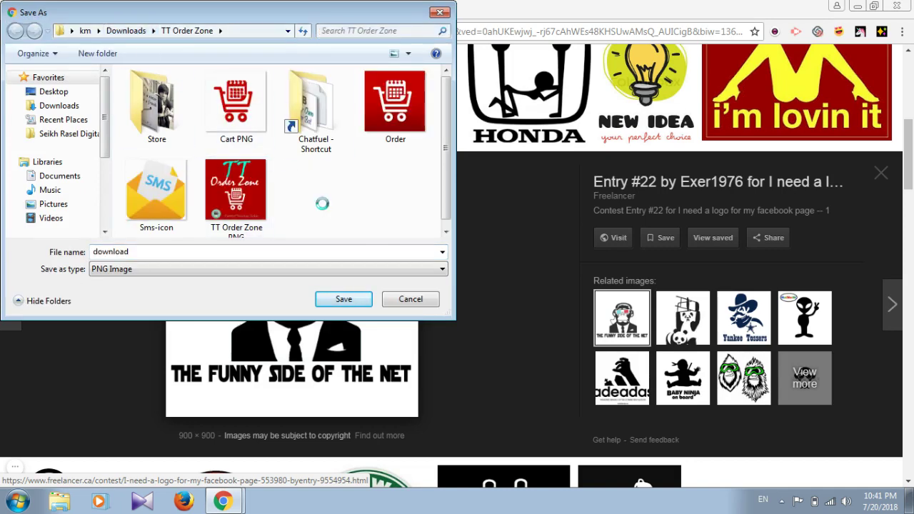
right_click(322, 204)
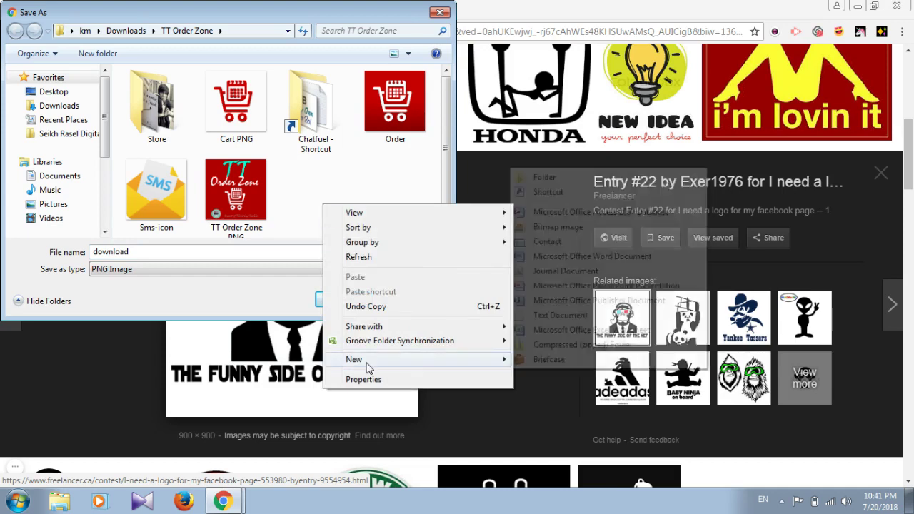
mouse_move(368, 367)
click(575, 182)
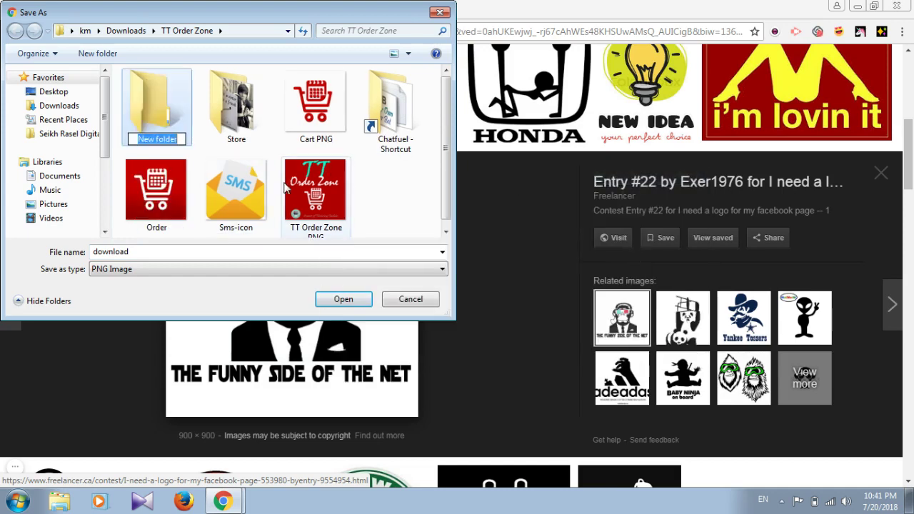
click(158, 108)
double_click(158, 109)
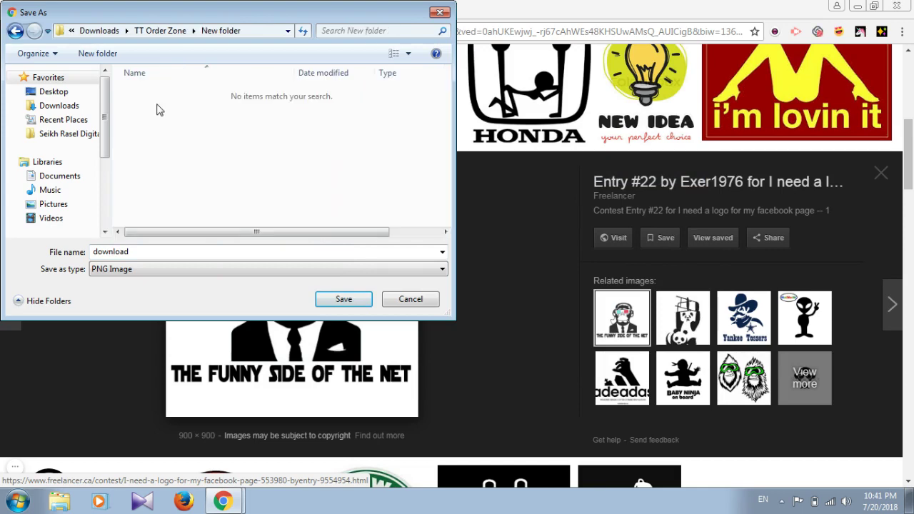
Save the monkey logo as a PNG image named Profile and close its preview
click(238, 252)
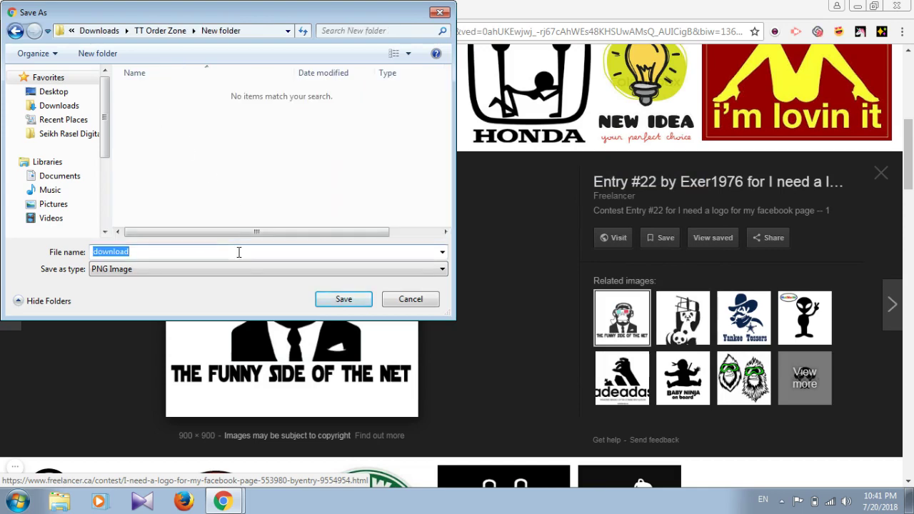
text(Profile)
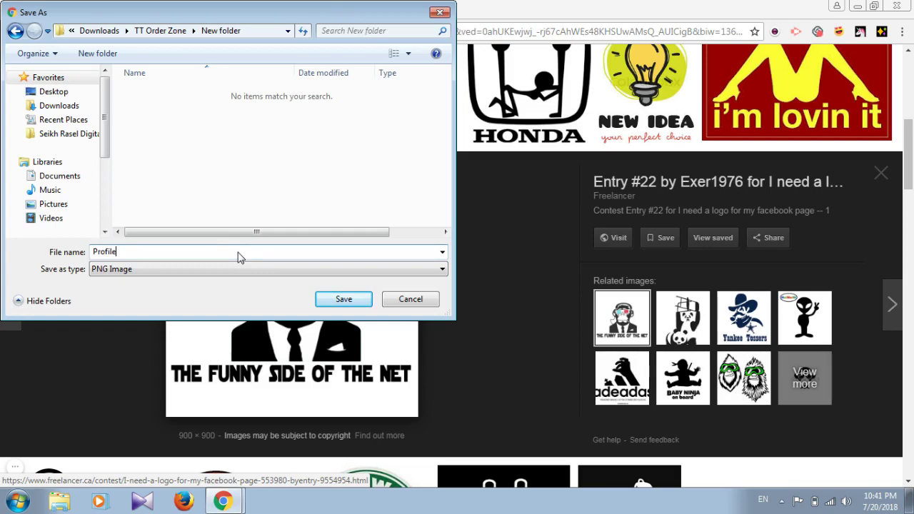
key(Return)
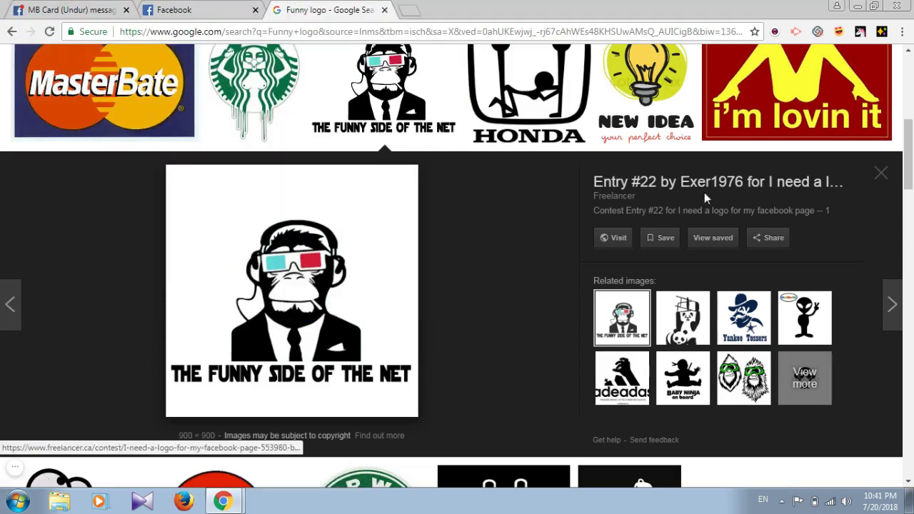
click(882, 174)
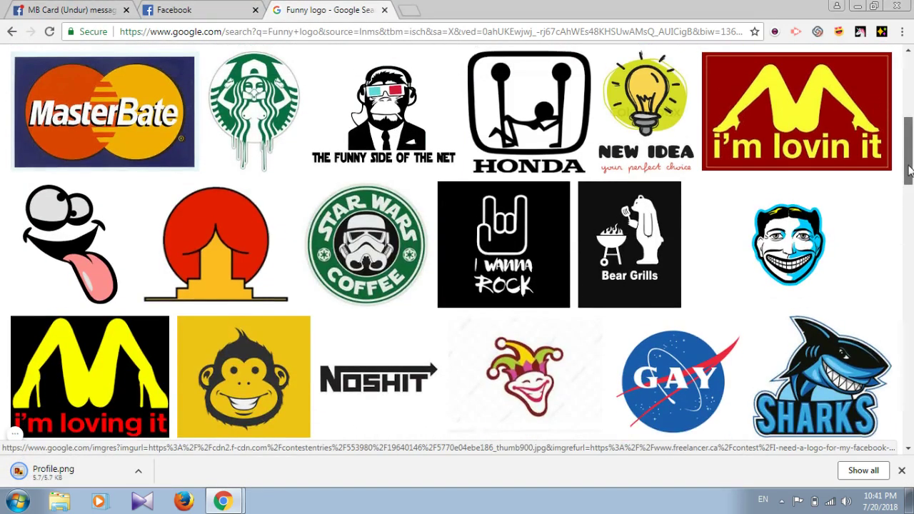
scroll(910, 165, up, 3)
scroll(910, 165, down, 3)
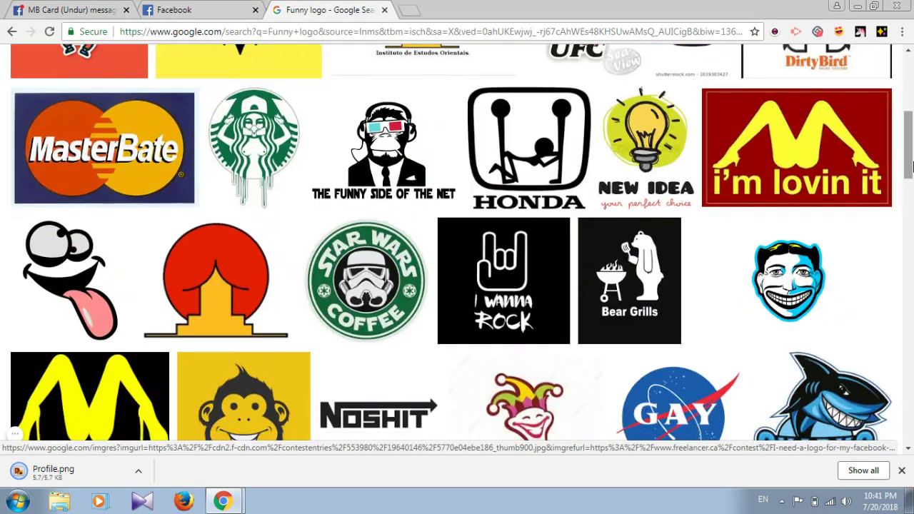
click(823, 187)
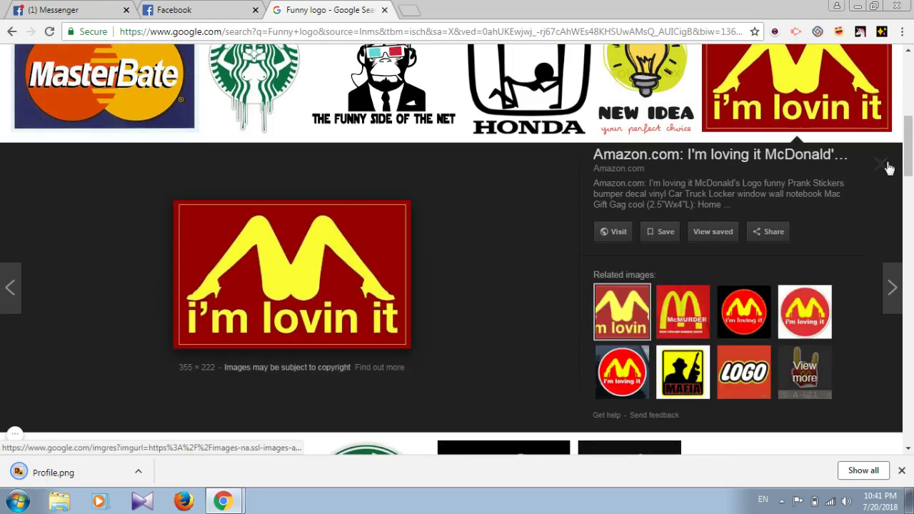
click(887, 169)
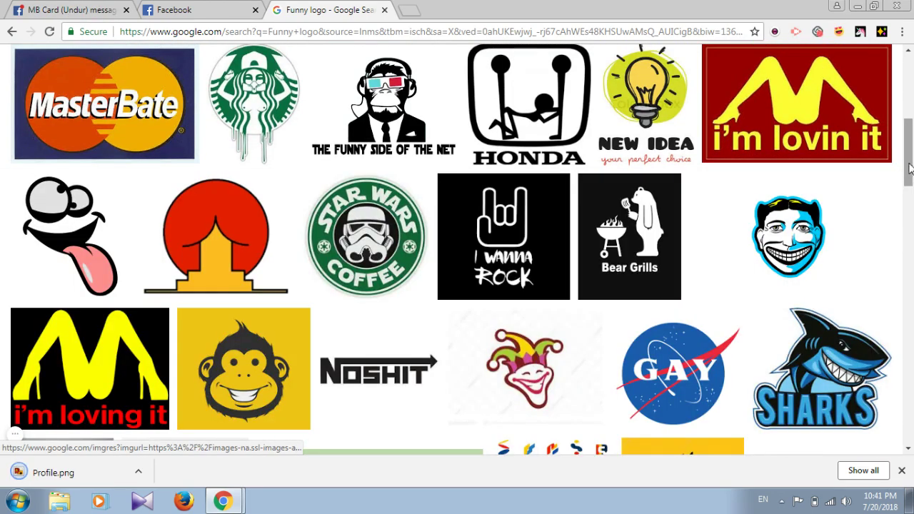
Preview the blue-outlined grinning face logo and save it as a JPEG image named Cover in the new folder
click(790, 265)
right_click(357, 275)
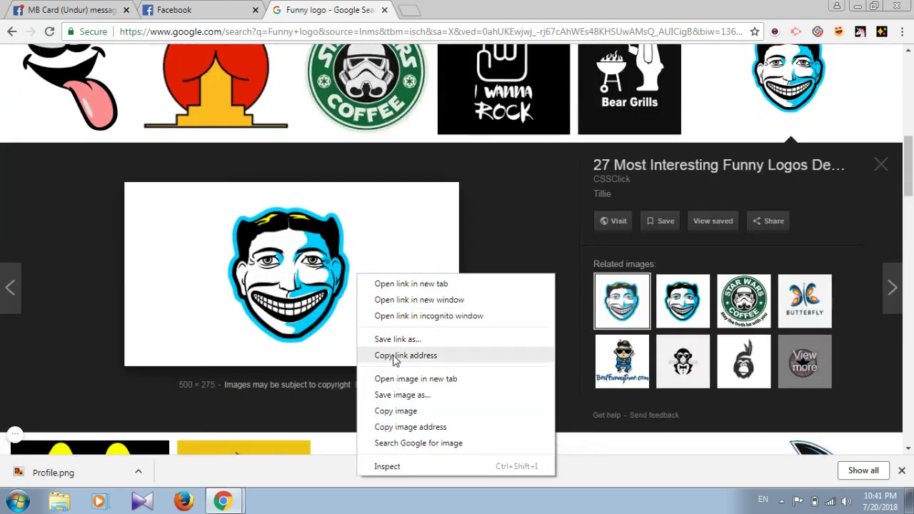
click(391, 394)
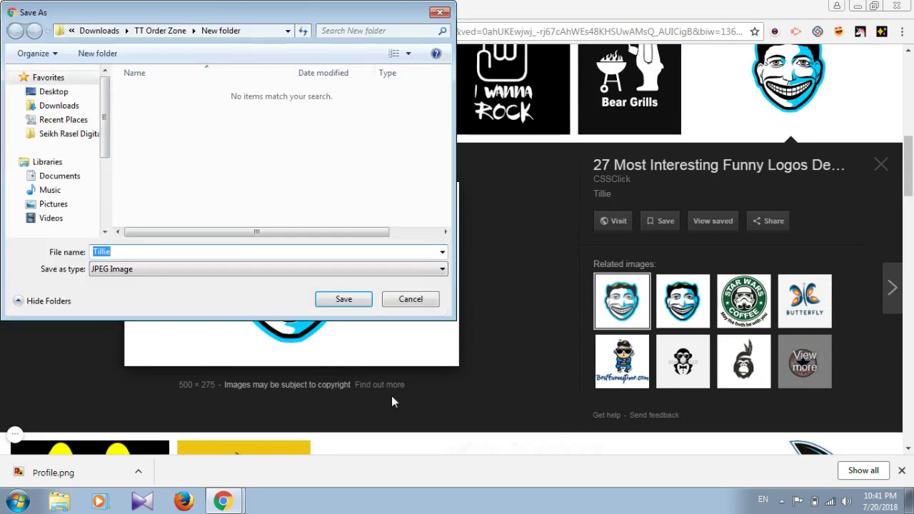
text(Cover)
key(Return)
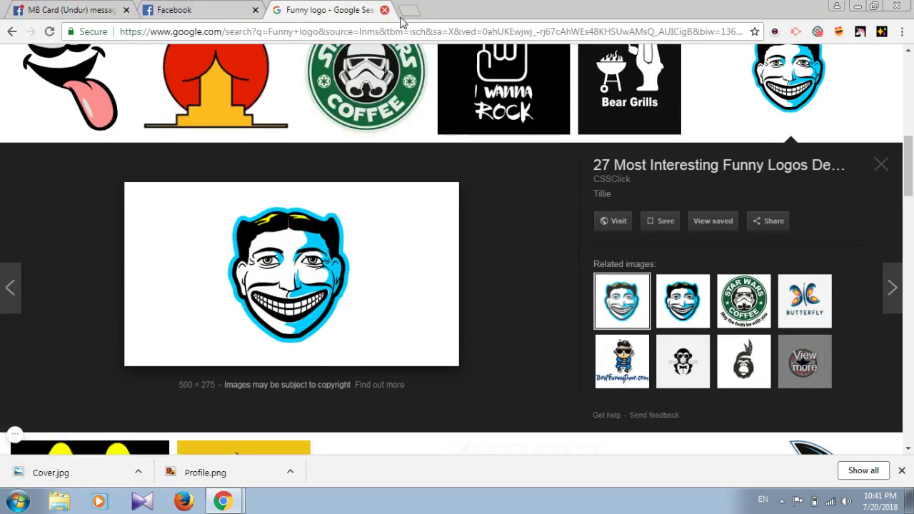
Close the image search tab and upload the Profile image from the new folder as the Facebook page's profile picture
click(384, 10)
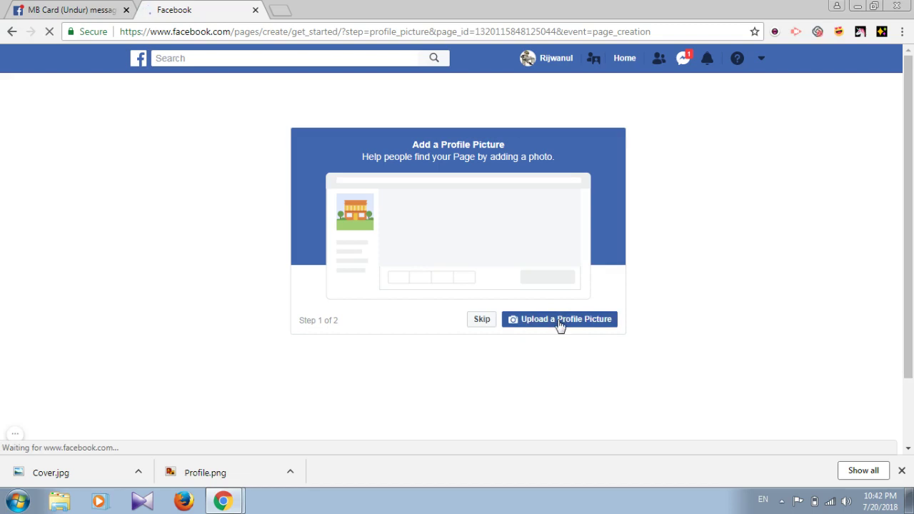
click(560, 323)
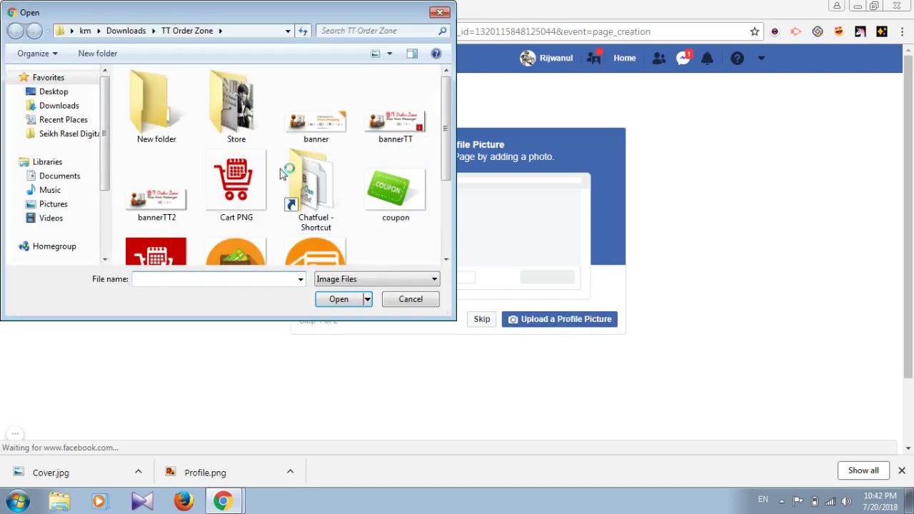
double_click(153, 118)
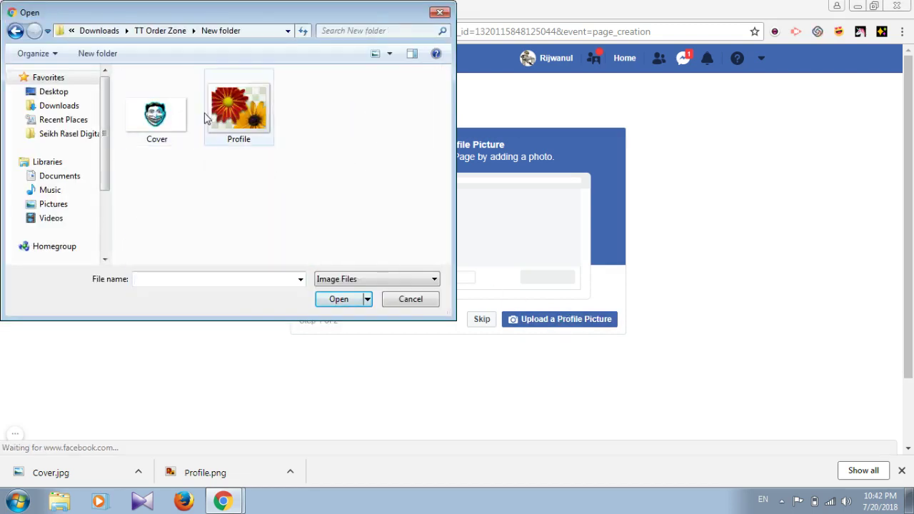
double_click(236, 107)
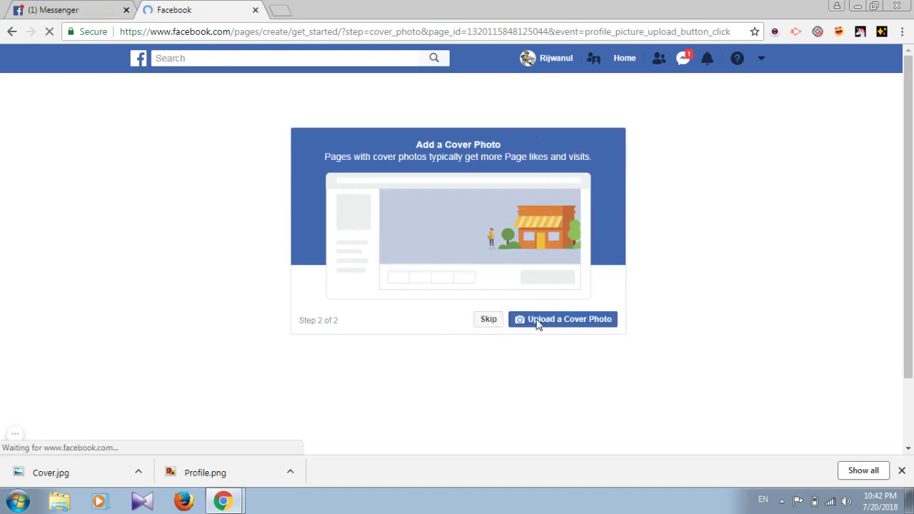
Upload the Cover image from the new folder as the page's cover photo and dismiss the browser's download list
click(539, 320)
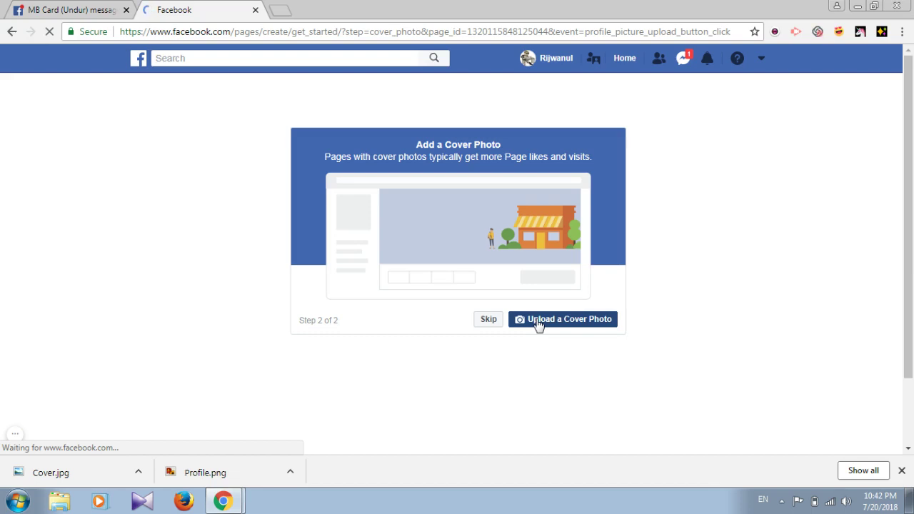
double_click(149, 141)
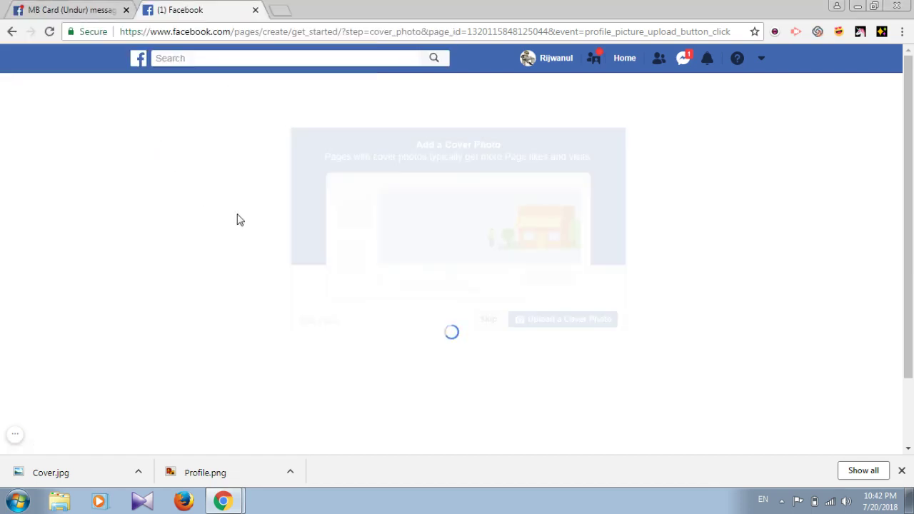
click(901, 470)
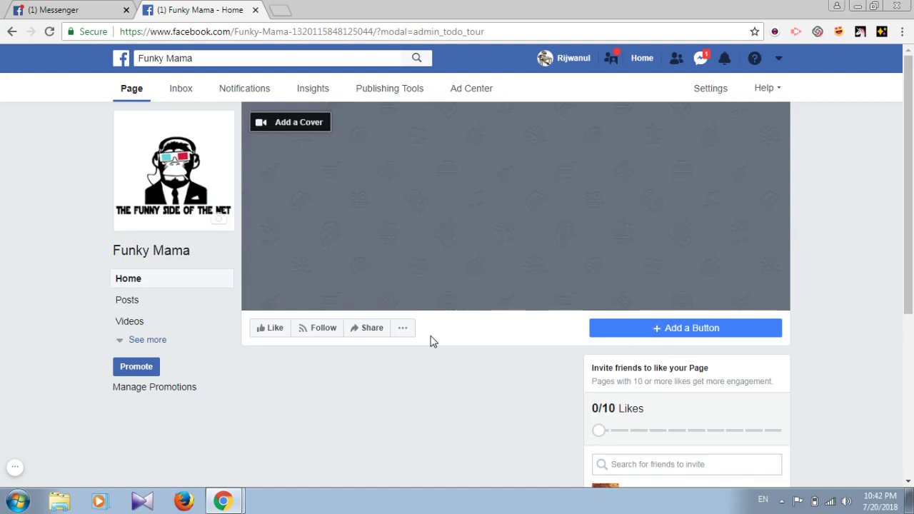
Set the grinning face picture from the page's Cover Photos album as the cover, adjust its position slightly and save it
click(319, 127)
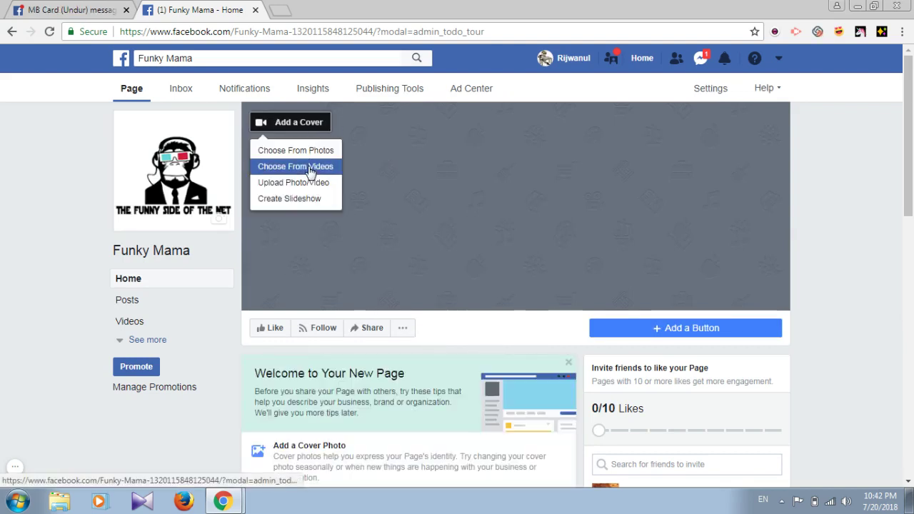
click(306, 151)
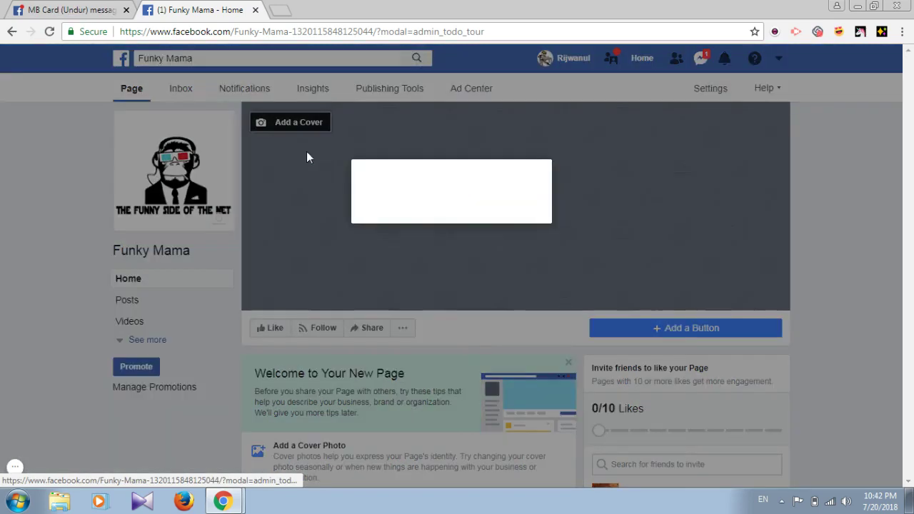
click(297, 196)
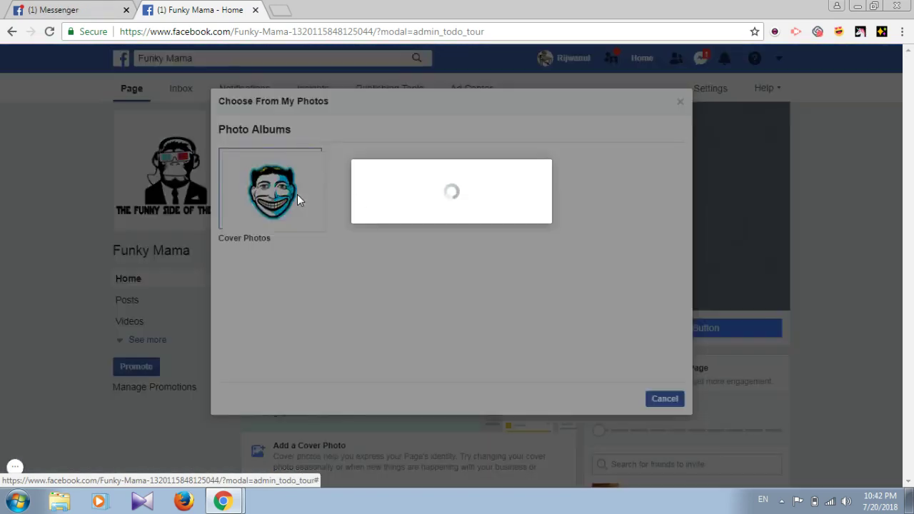
click(282, 184)
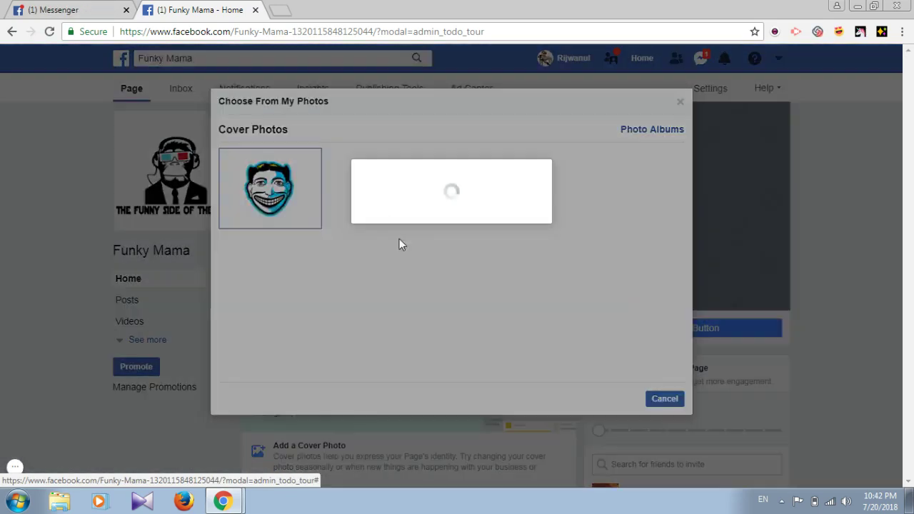
drag(543, 213, 540, 217)
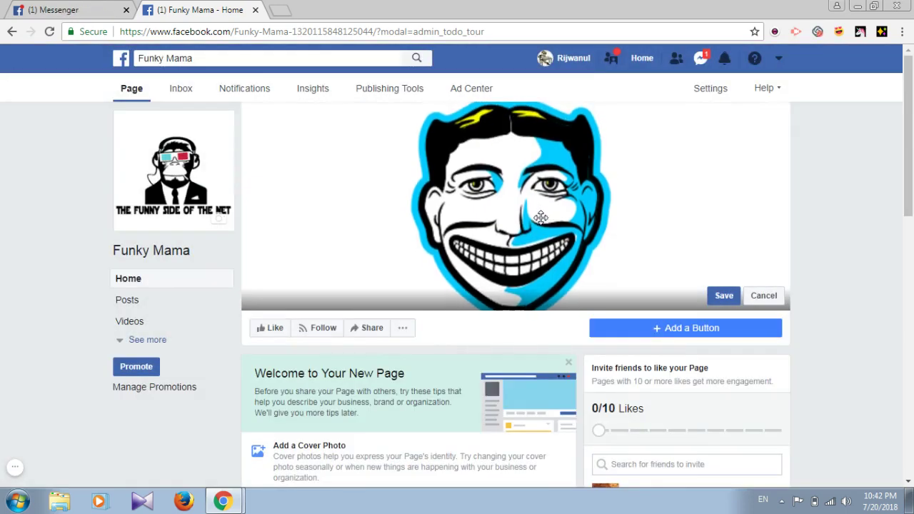
click(722, 295)
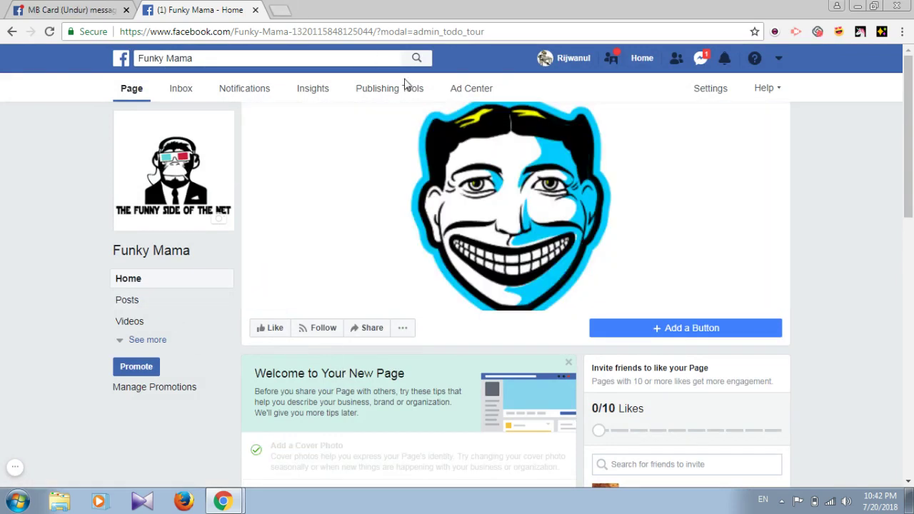
Switch from the Facebook page to the Chatfuel dashboard in the same browser tab
click(323, 35)
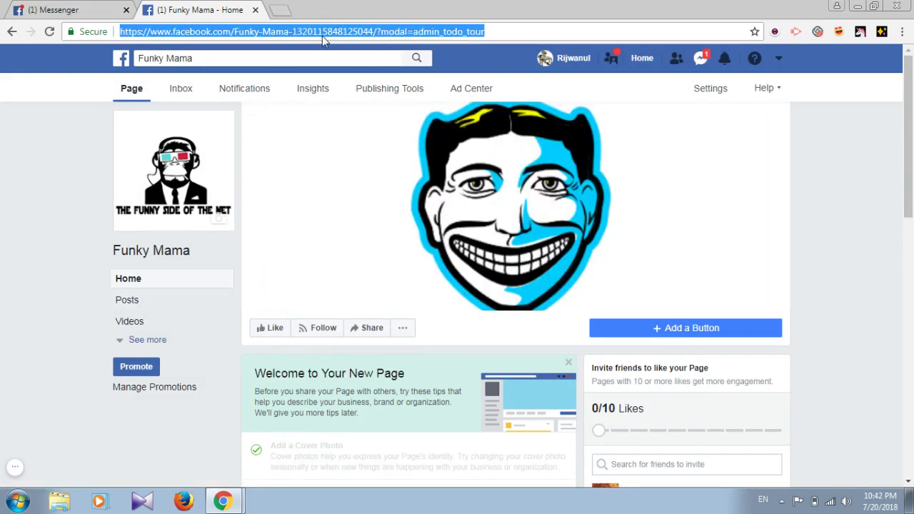
text(cha)
key(Return)
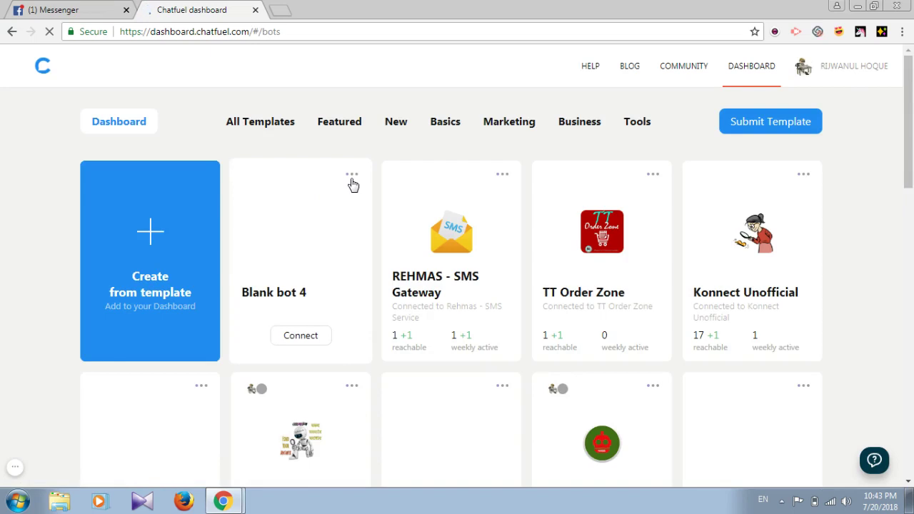
Rename Blank bot 4 to Funky Mama and connect the bot to the Funky Mama Facebook page
click(352, 176)
click(329, 204)
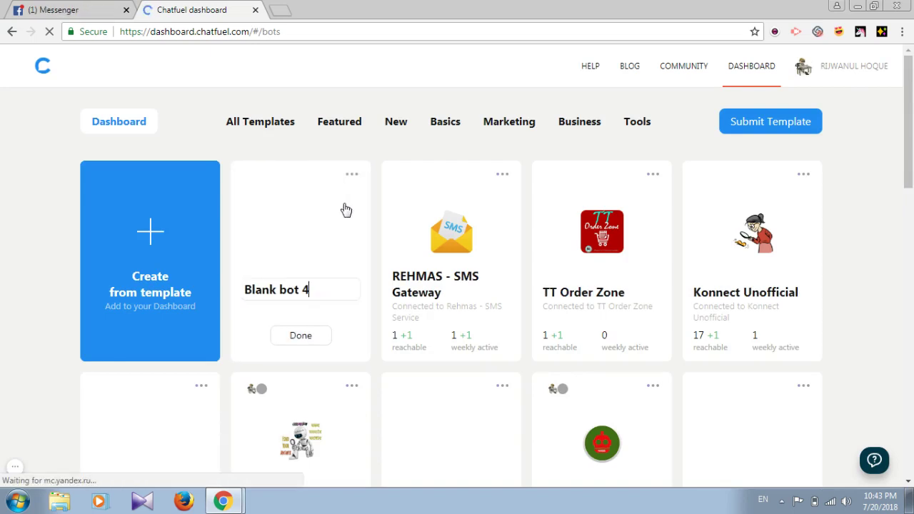
key(ctrl+a)
text(Funky Mama)
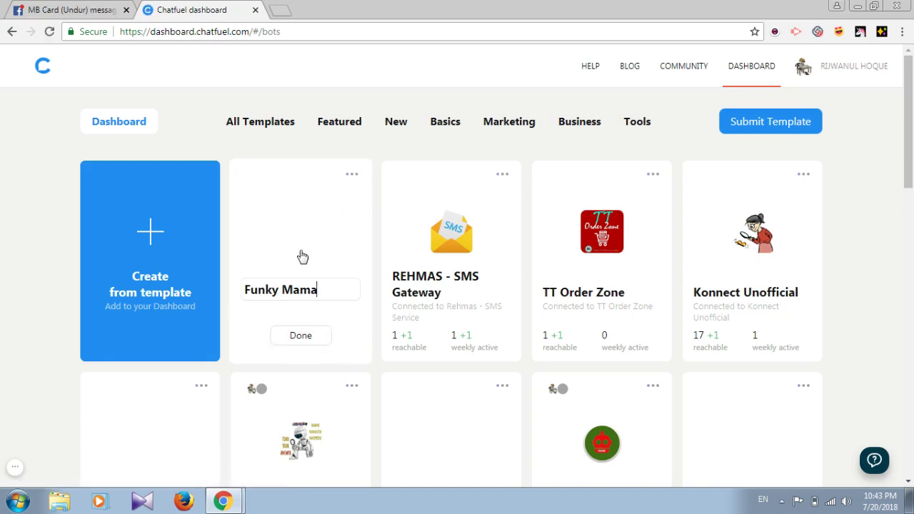
click(301, 338)
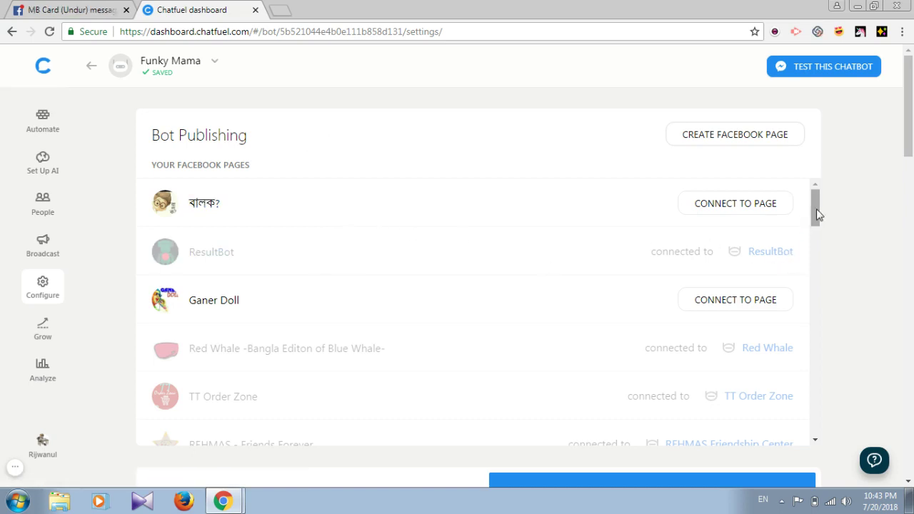
drag(817, 214, 816, 320)
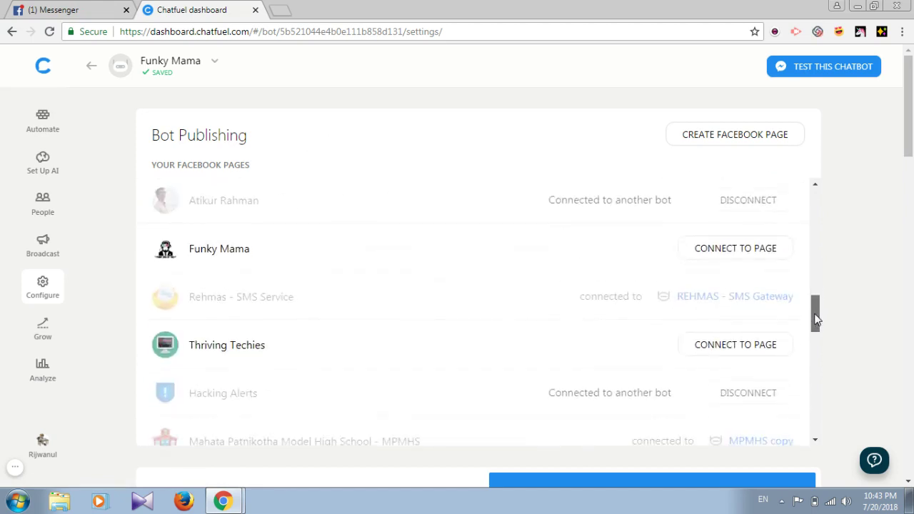
click(733, 257)
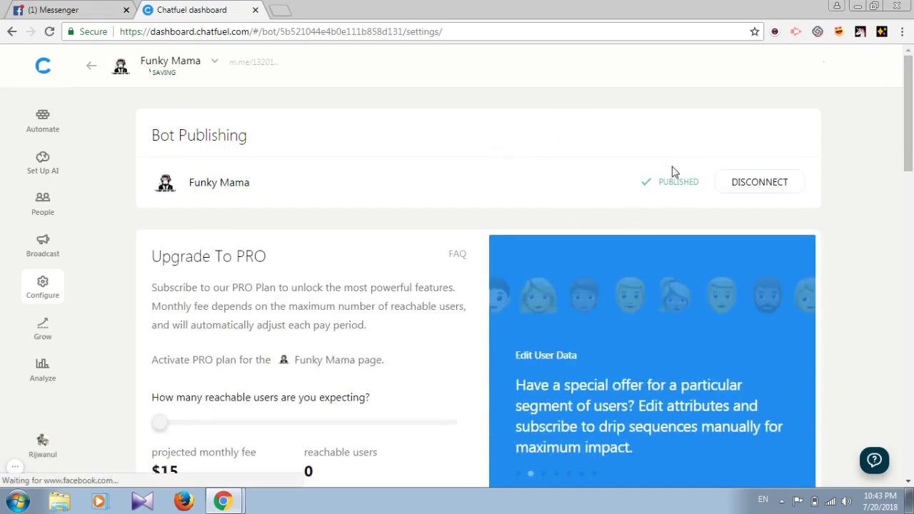
Delete the default text card from the bot's Welcome message block
click(39, 122)
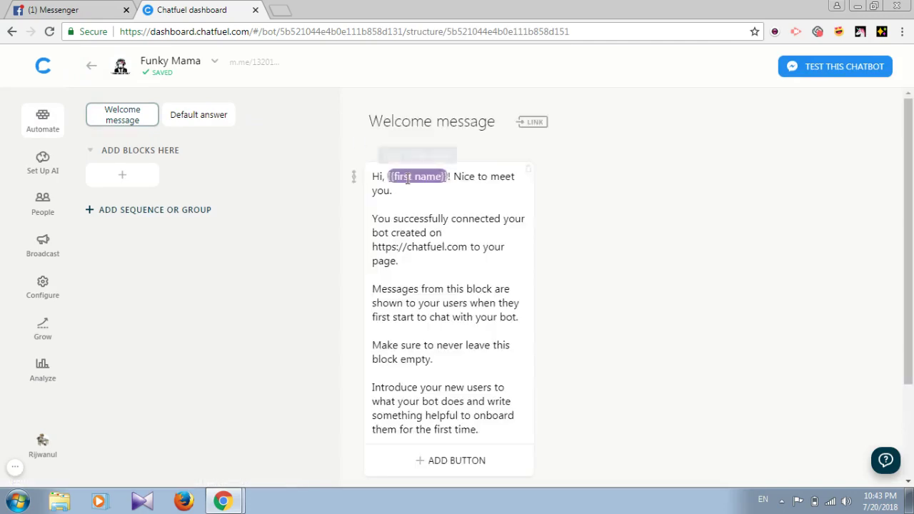
click(529, 174)
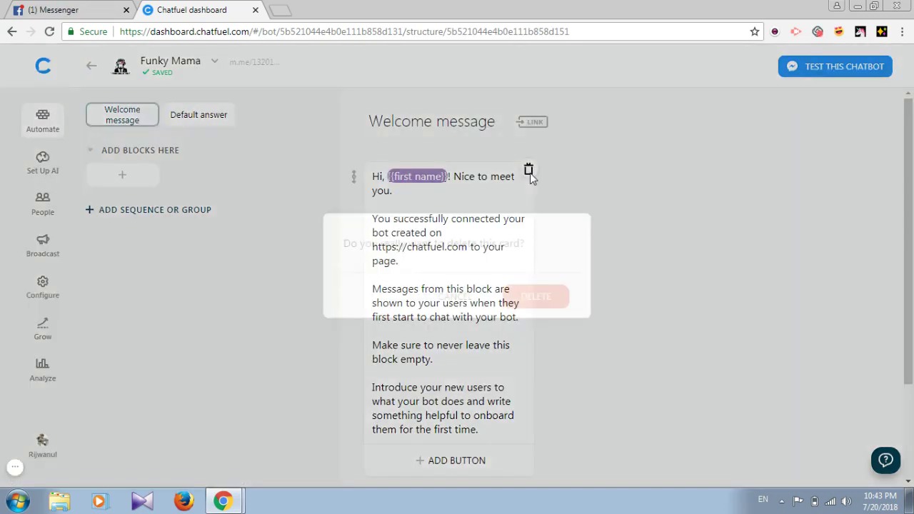
click(465, 296)
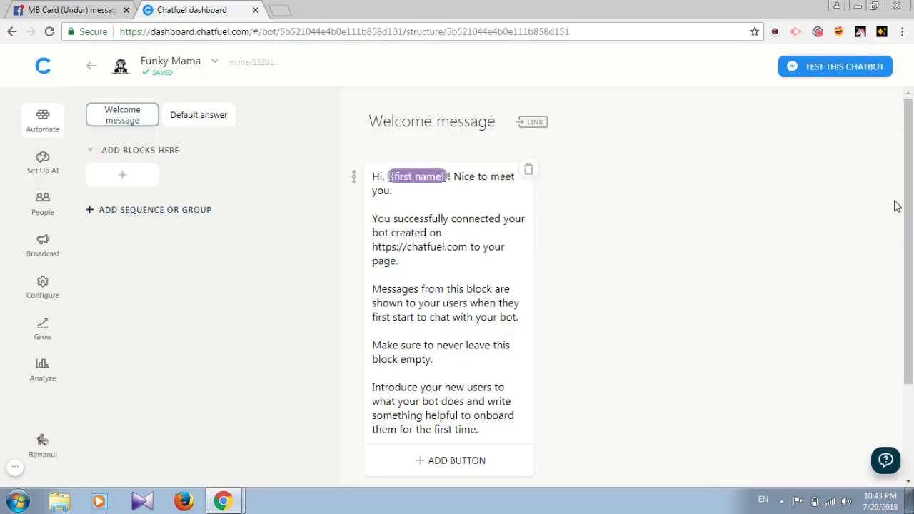
drag(906, 204, 899, 163)
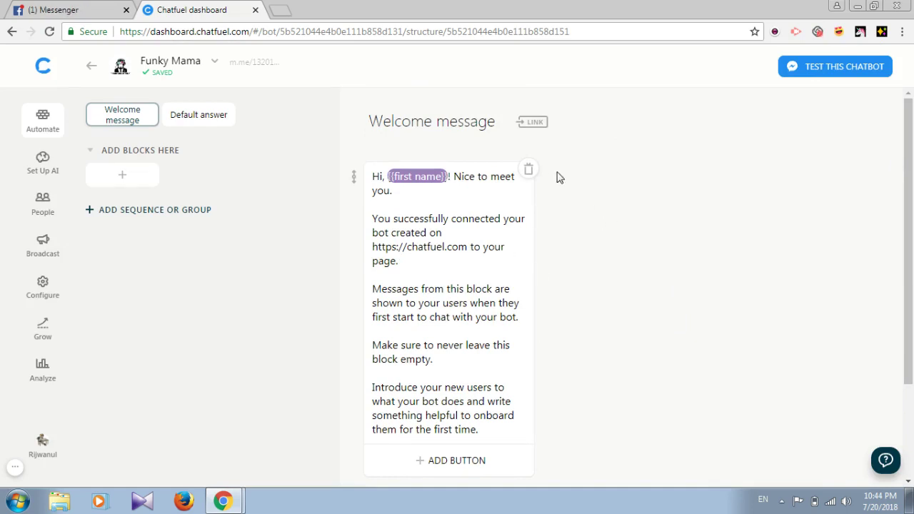
click(528, 171)
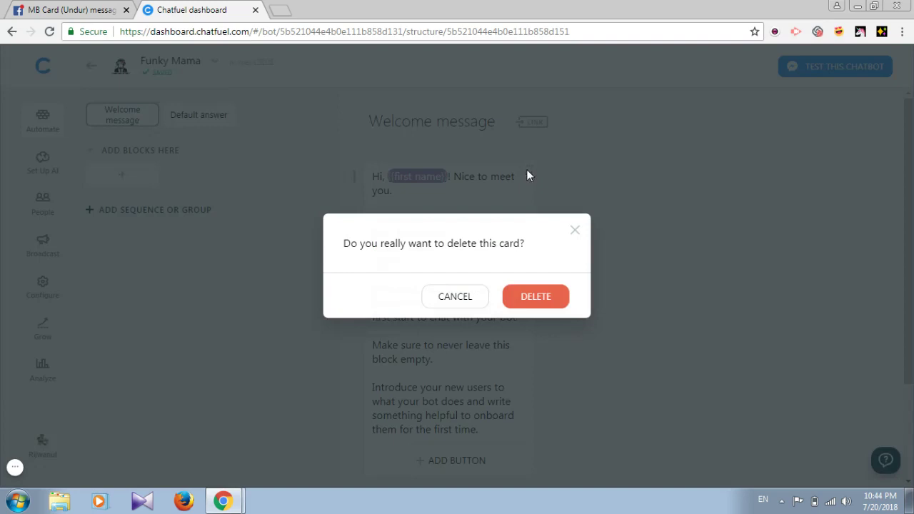
click(525, 295)
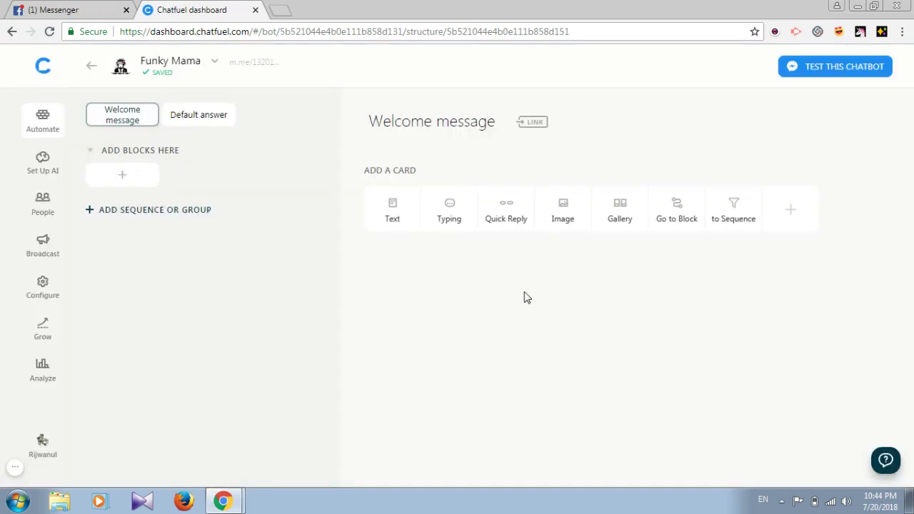
Review the Default answer block and delete its default text card
click(206, 113)
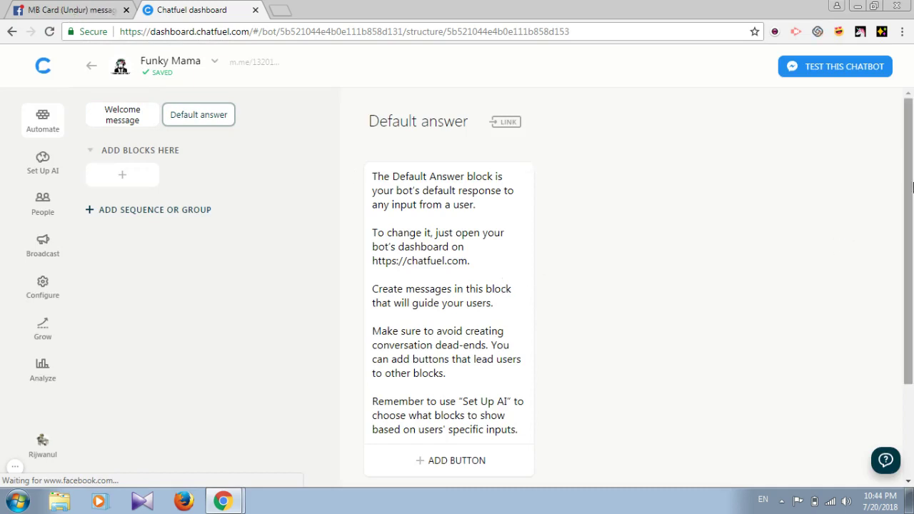
drag(909, 246, 911, 341)
drag(911, 286, 902, 191)
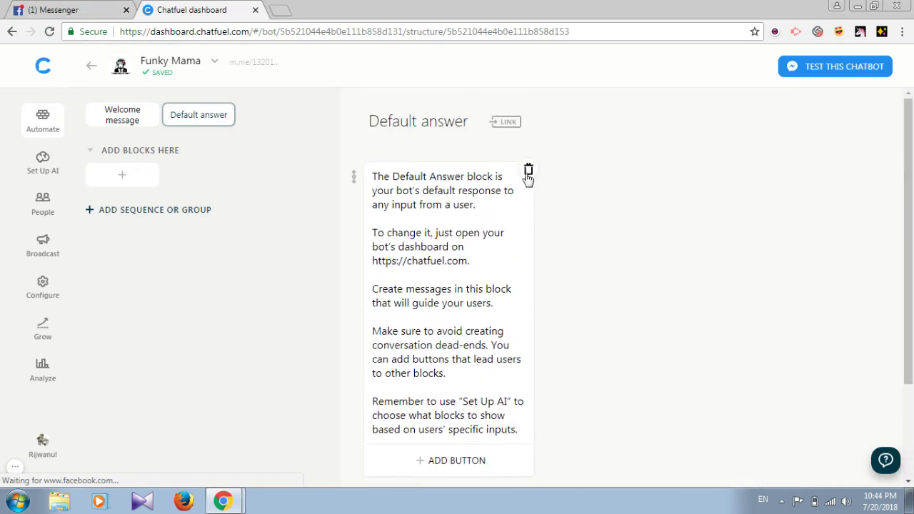
click(528, 172)
click(548, 297)
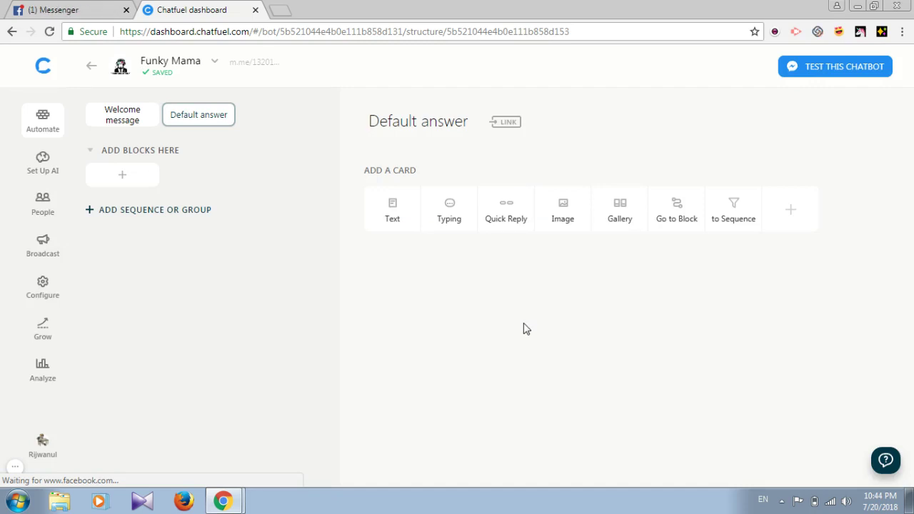
Add a text card to the Default answer block reading "আমি আপনার কথা বুঝতে পারি নি।"
click(404, 206)
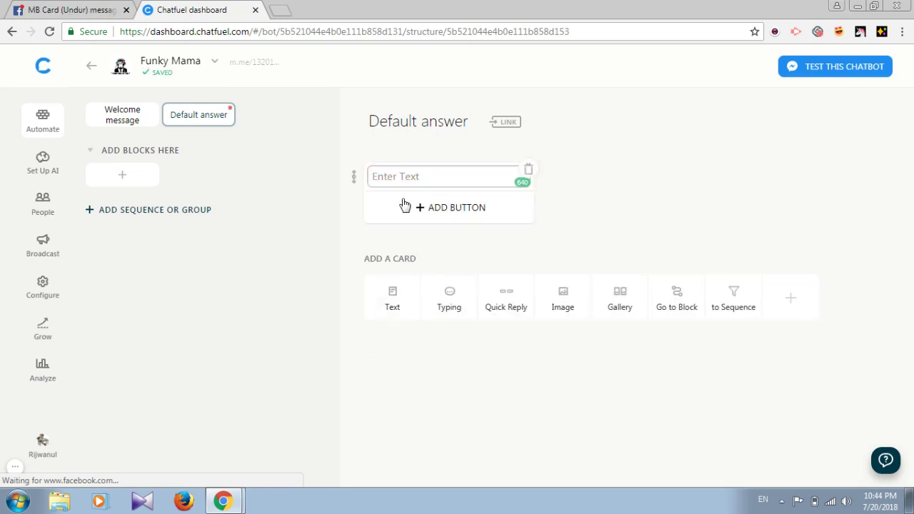
key(F12)
text(ami a)
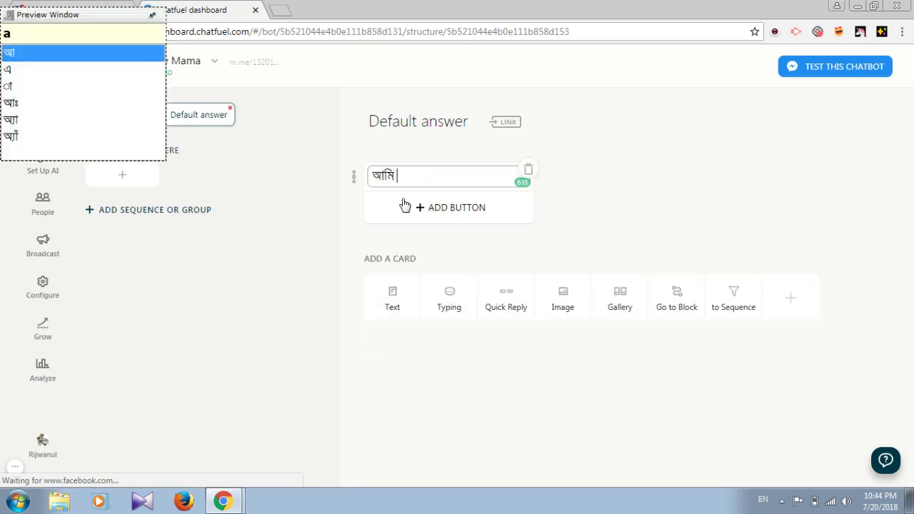
text(pnar kotha)
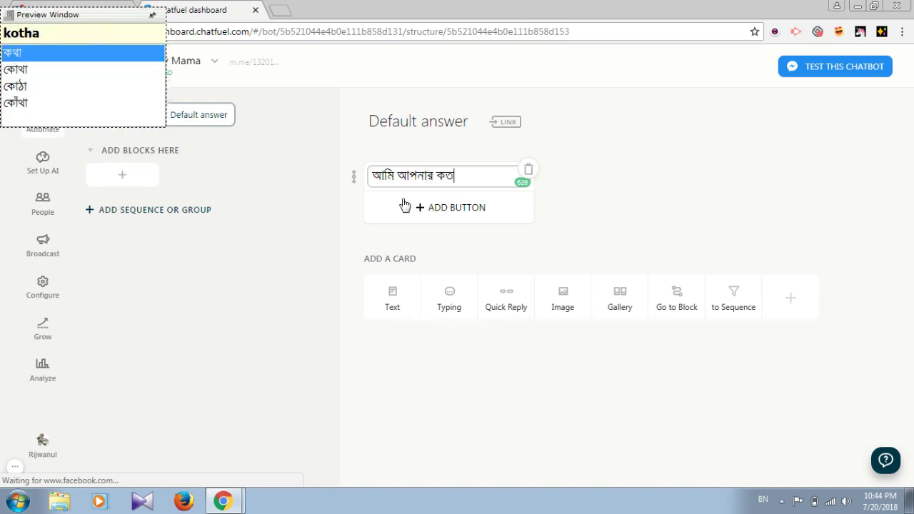
text( bujhte)
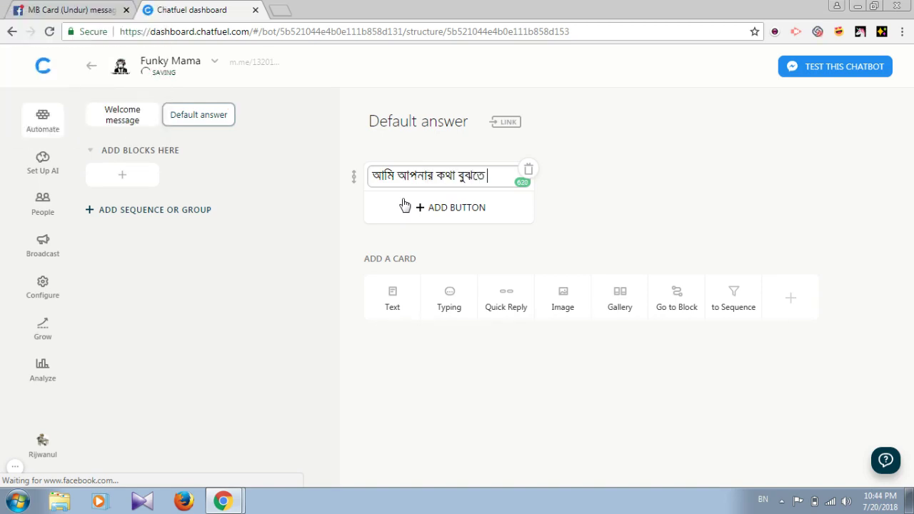
text(pari ni)
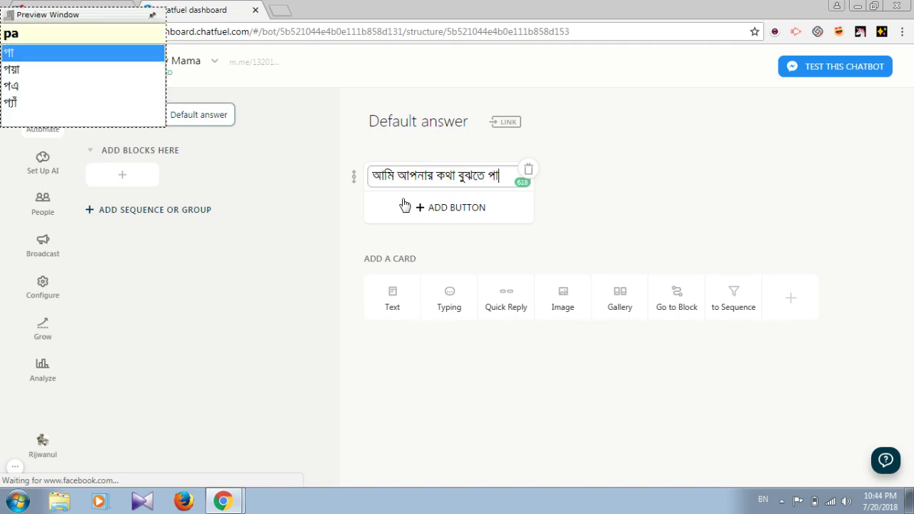
text(.)
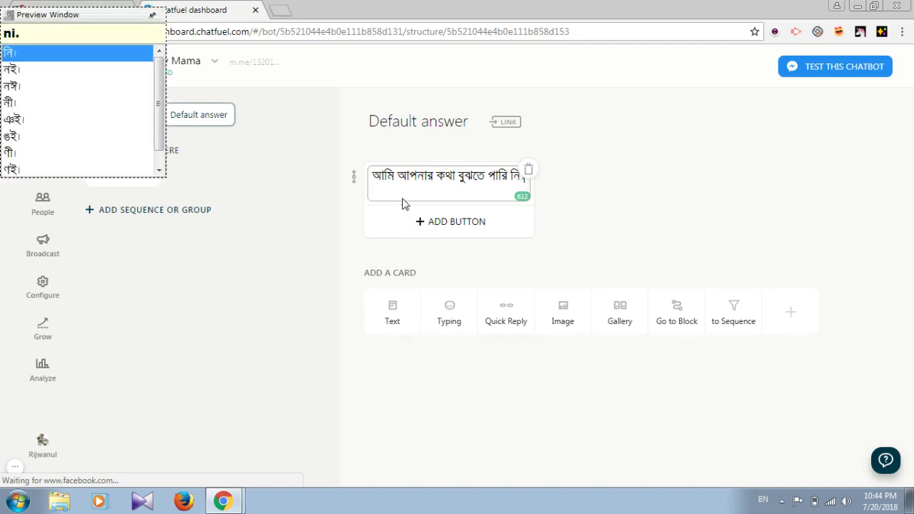
click(614, 255)
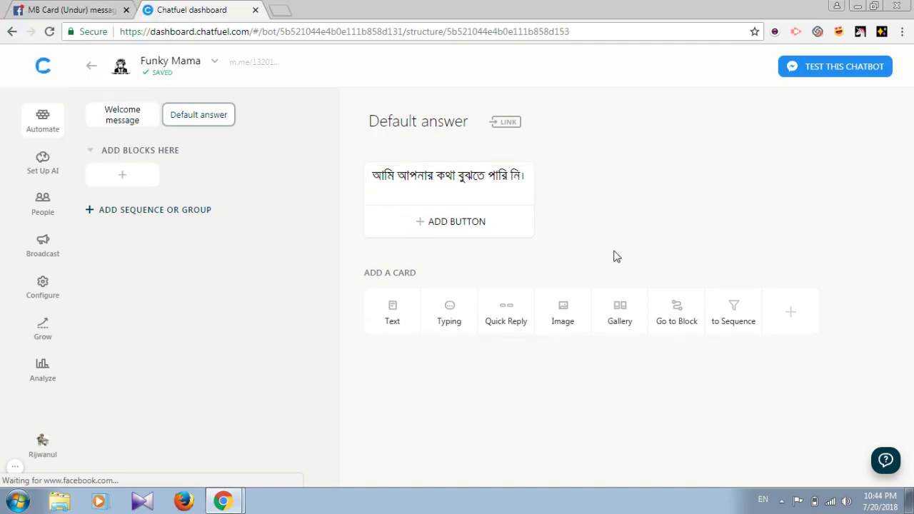
key(alt+shift)
Add an empty text card to the bot's Welcome message block and dismiss the low-battery warning
click(123, 114)
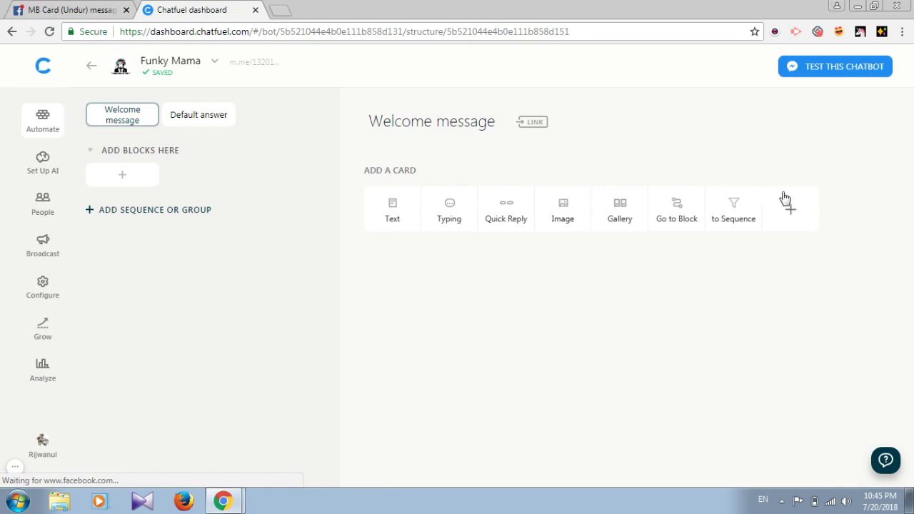
click(392, 222)
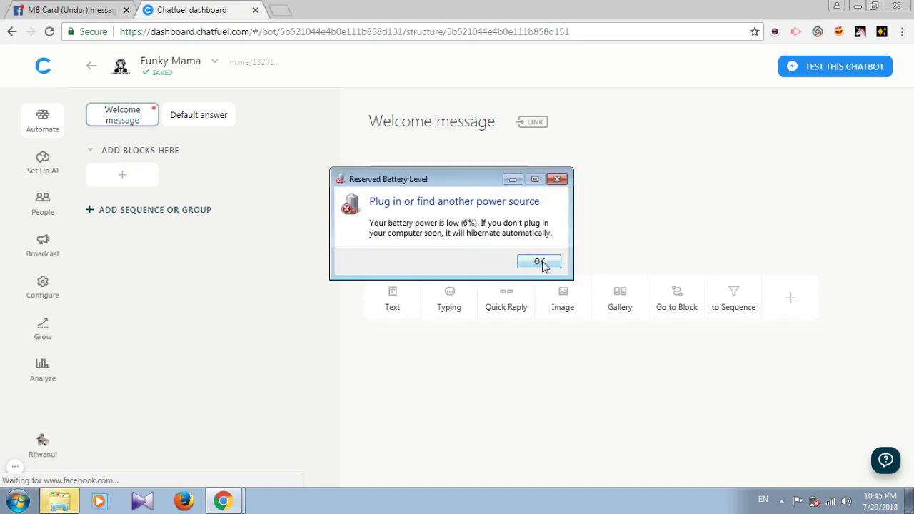
click(539, 262)
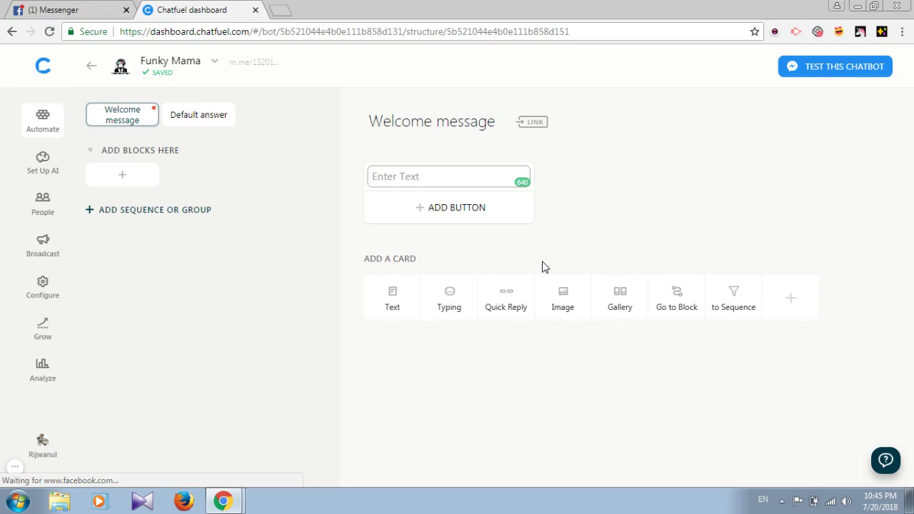
click(15, 469)
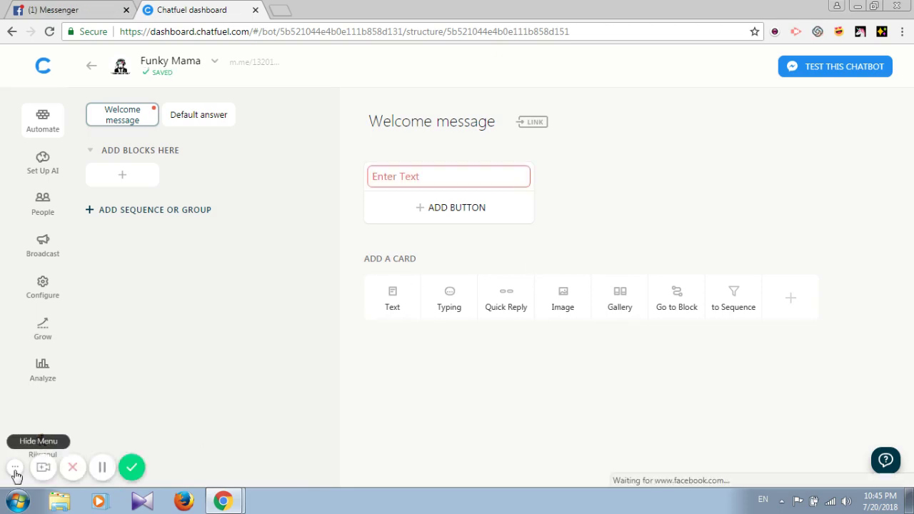
click(15, 471)
click(446, 184)
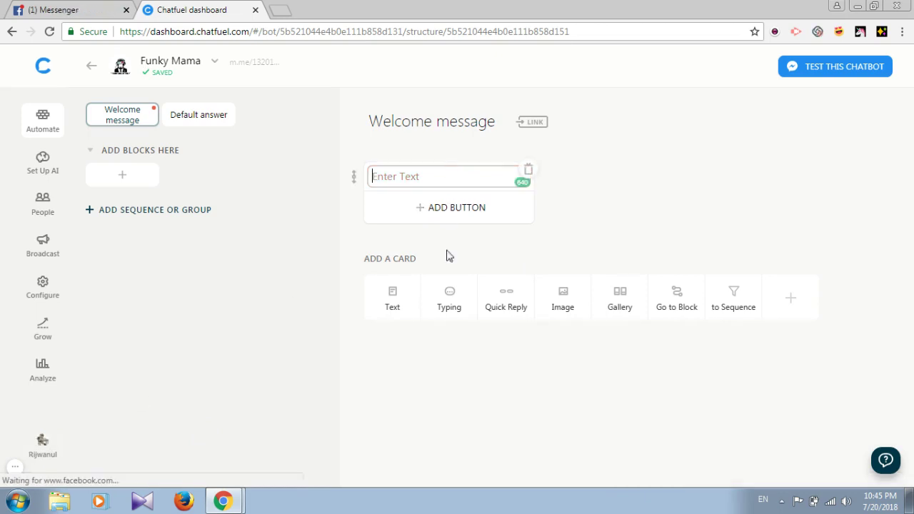
Try a Typing card with a 0.8 sec duration in the Welcome message block and delete it
click(449, 306)
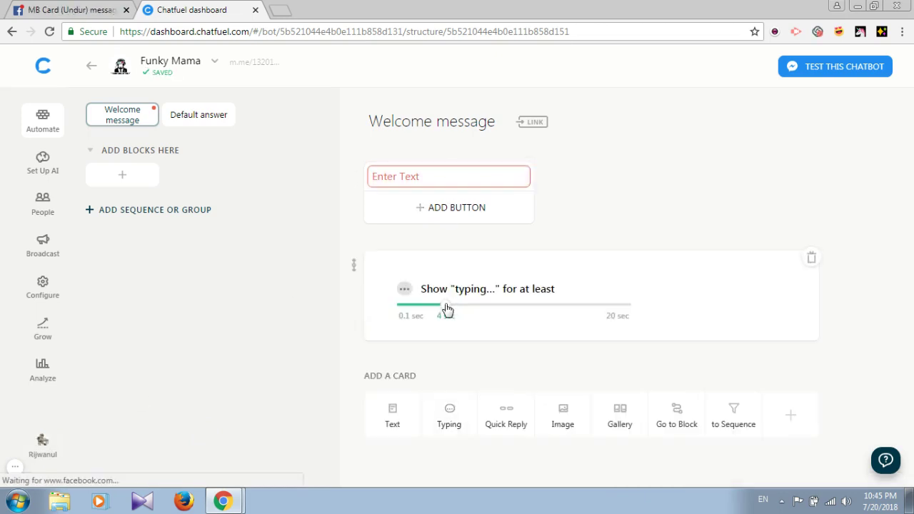
drag(446, 308, 411, 314)
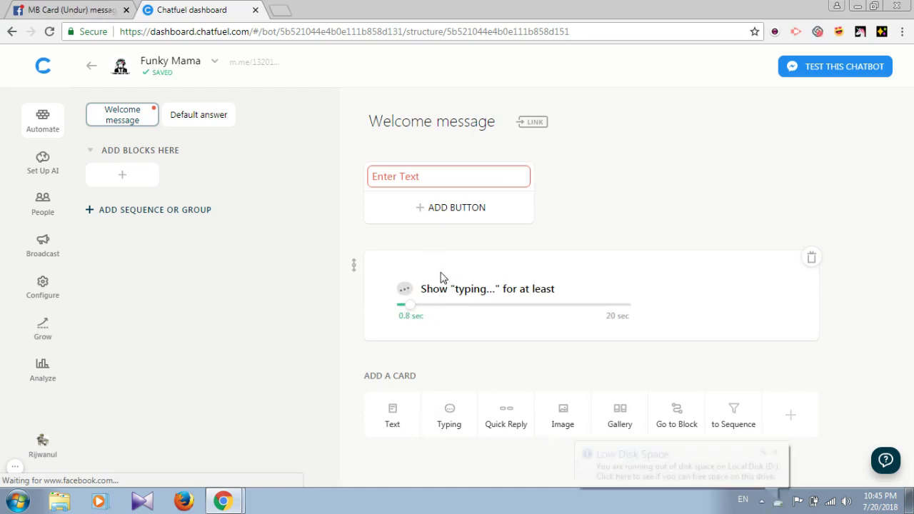
click(815, 263)
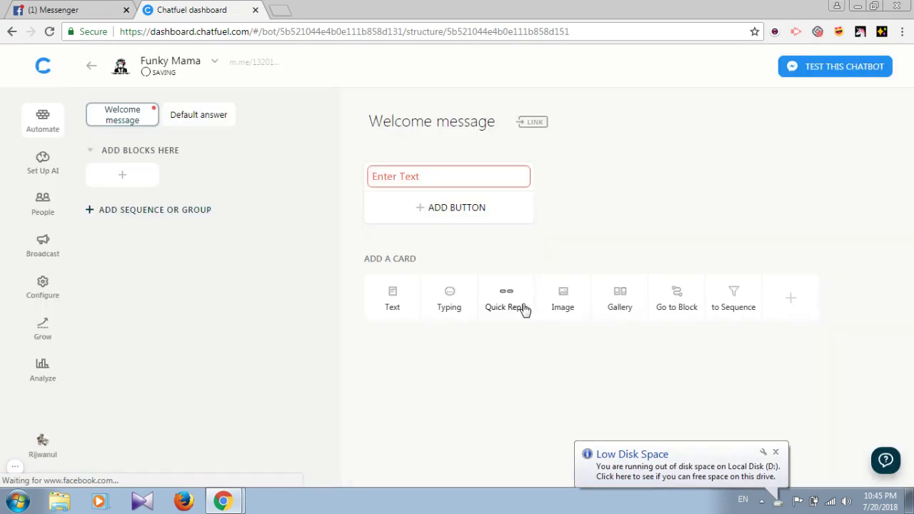
Try an Image card in the Welcome message block and delete it without uploading a picture
click(530, 299)
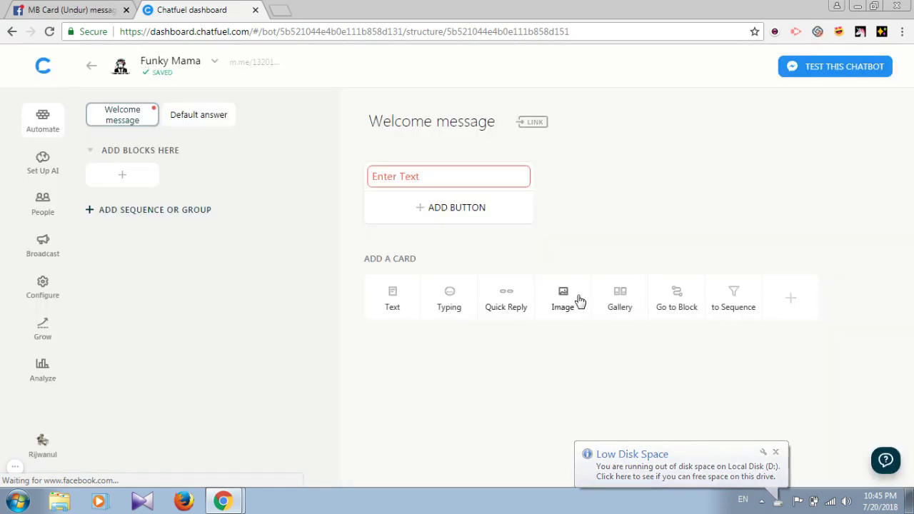
click(579, 299)
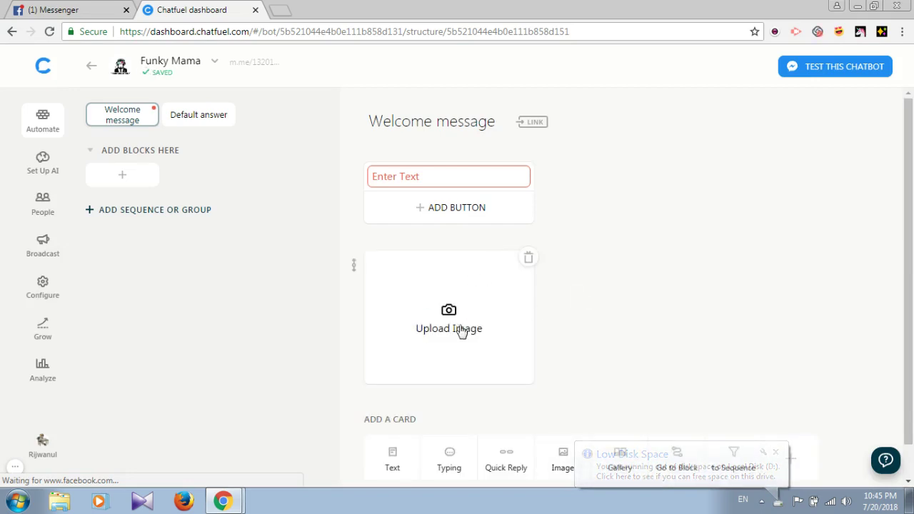
click(528, 258)
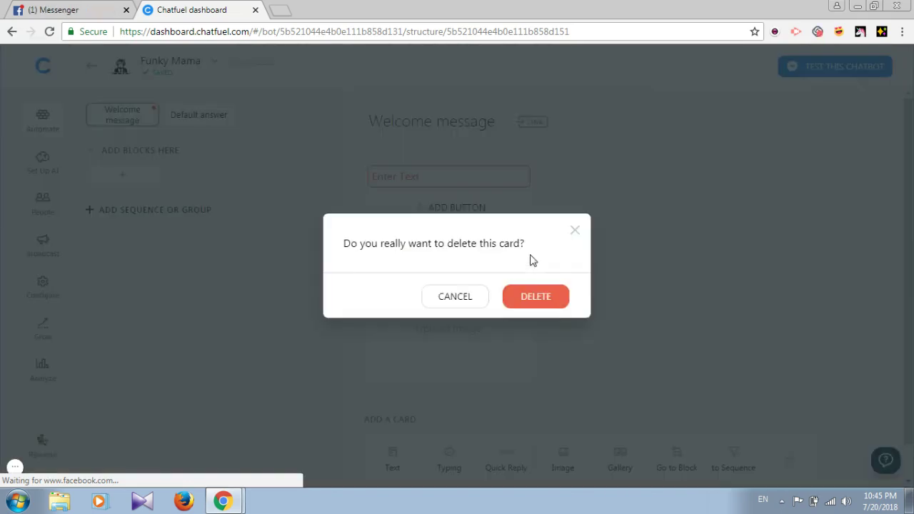
click(532, 300)
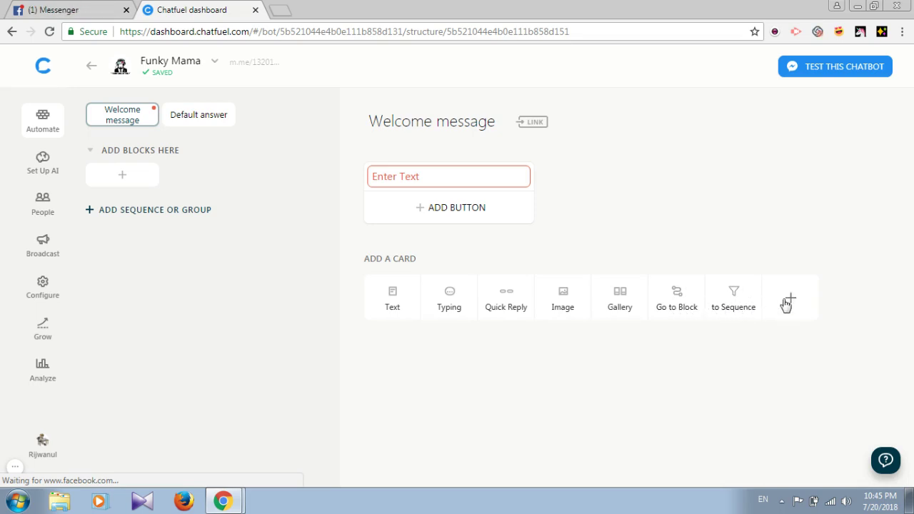
Browse the full list of Chatfuel plugins available as cards for the Welcome message block, and close it
click(787, 302)
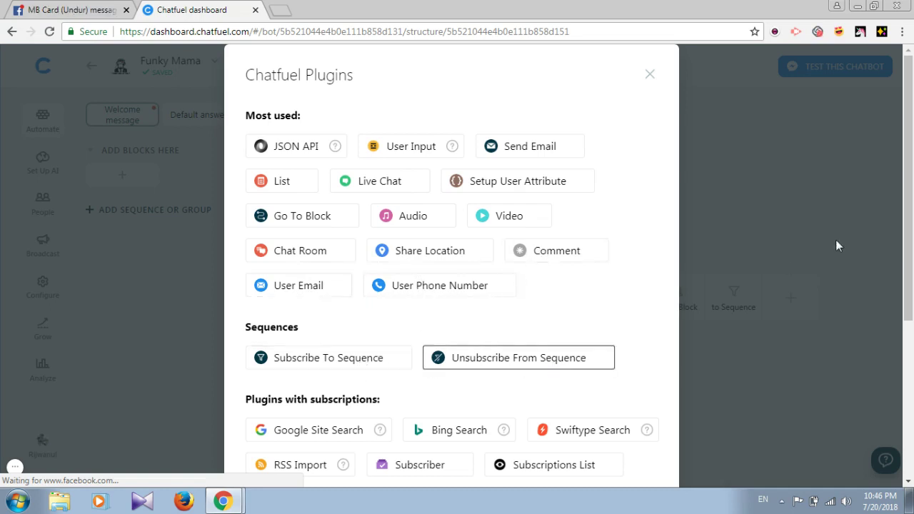
drag(909, 200, 910, 349)
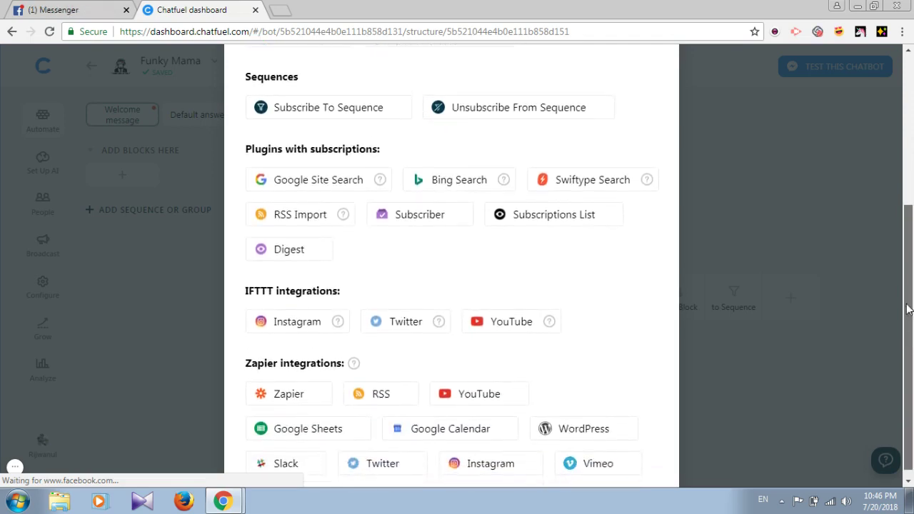
drag(908, 308, 905, 153)
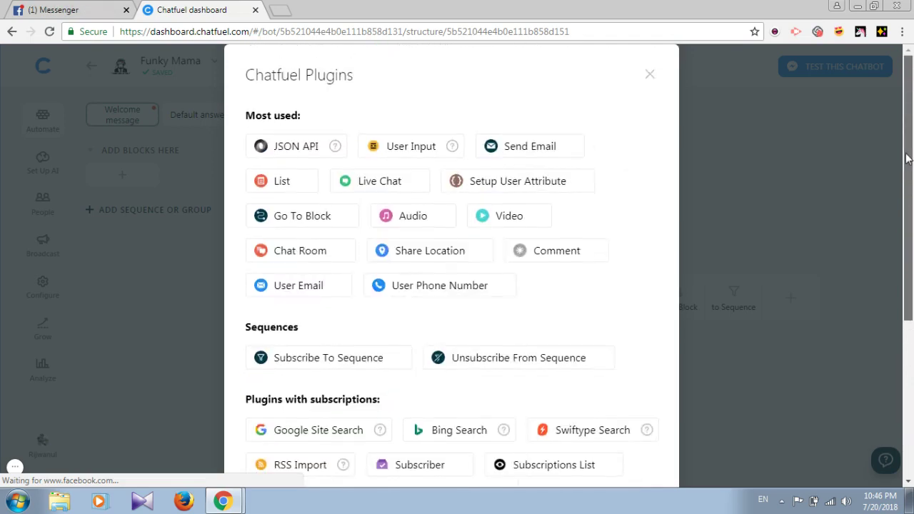
click(650, 76)
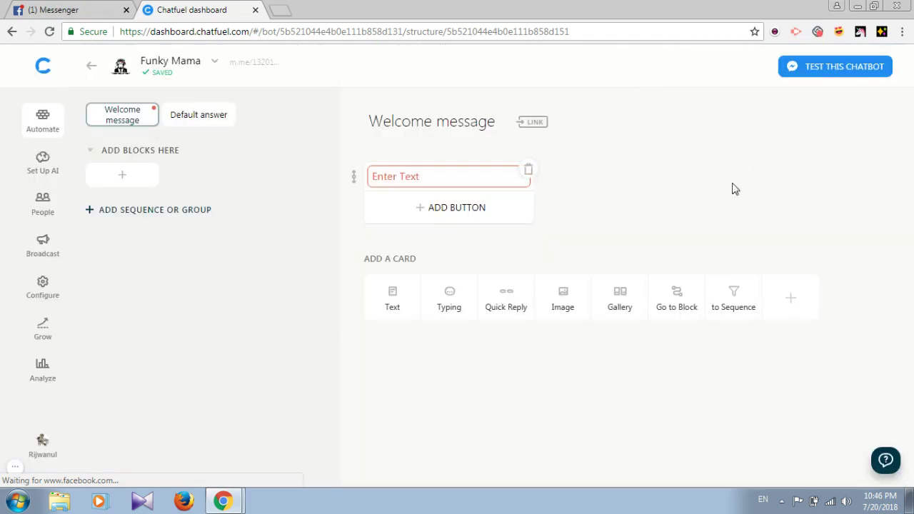
Delete the empty text card from the Welcome message block
click(528, 170)
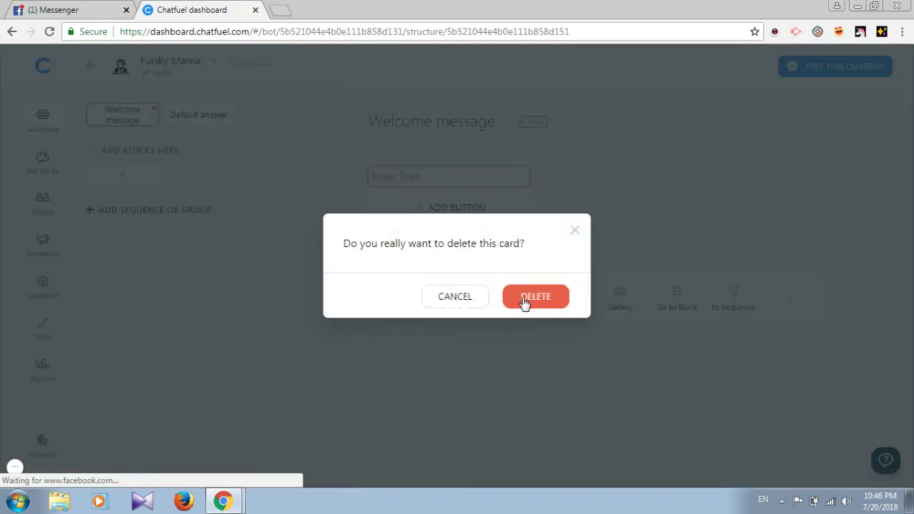
click(525, 301)
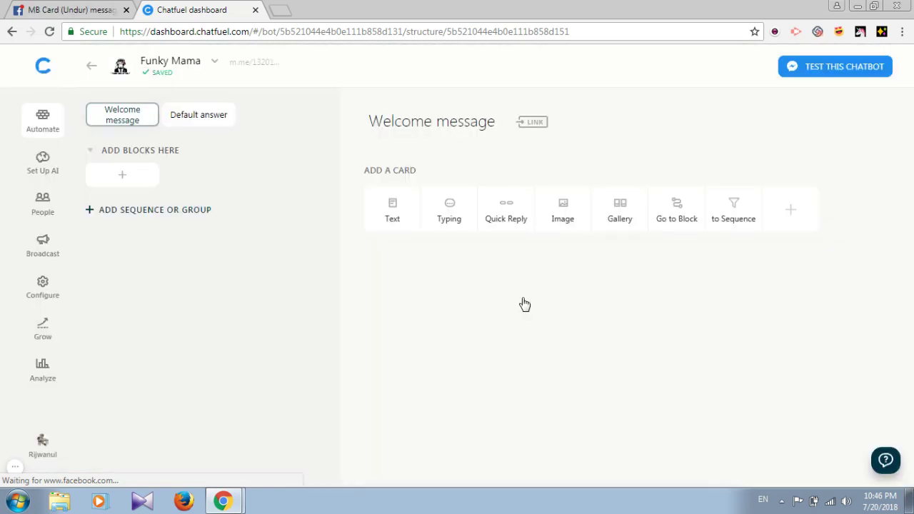